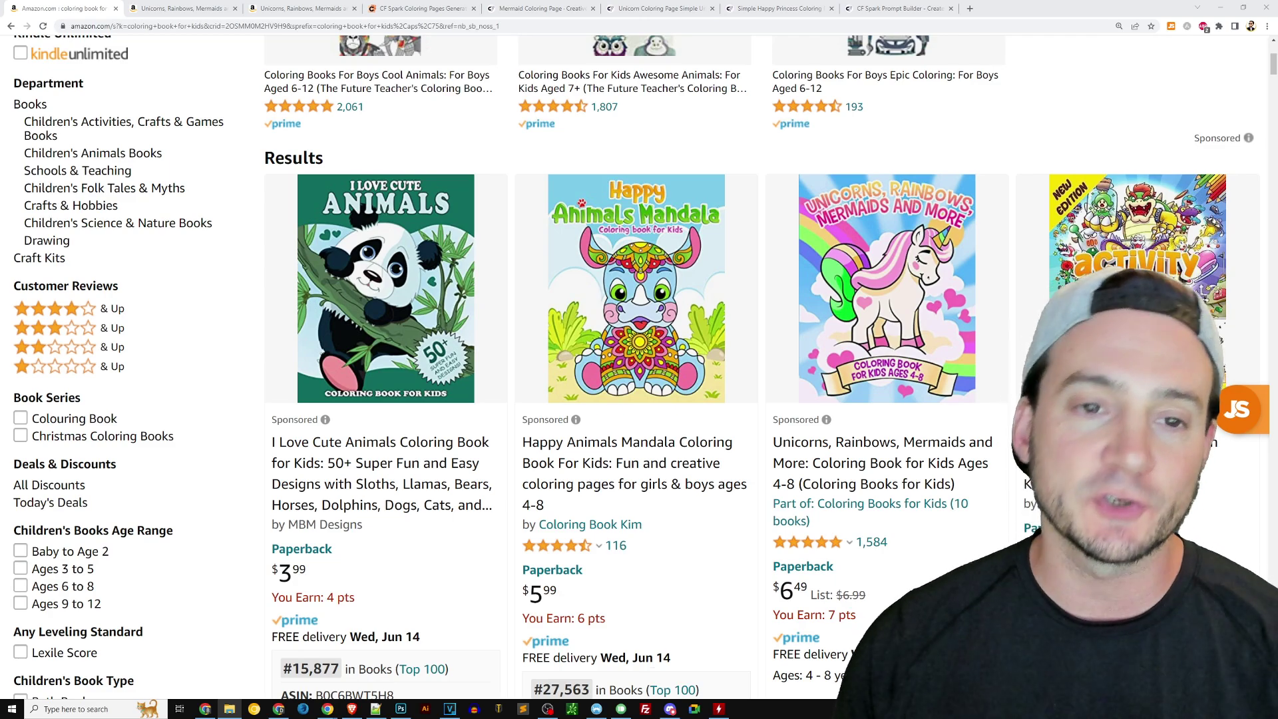
Check Amazon's keyword suggestions for "coloring book for kids", glance at the unicorn book's page, and return to the search results
scroll(540, 242, "up", 5)
left_click(388, 61)
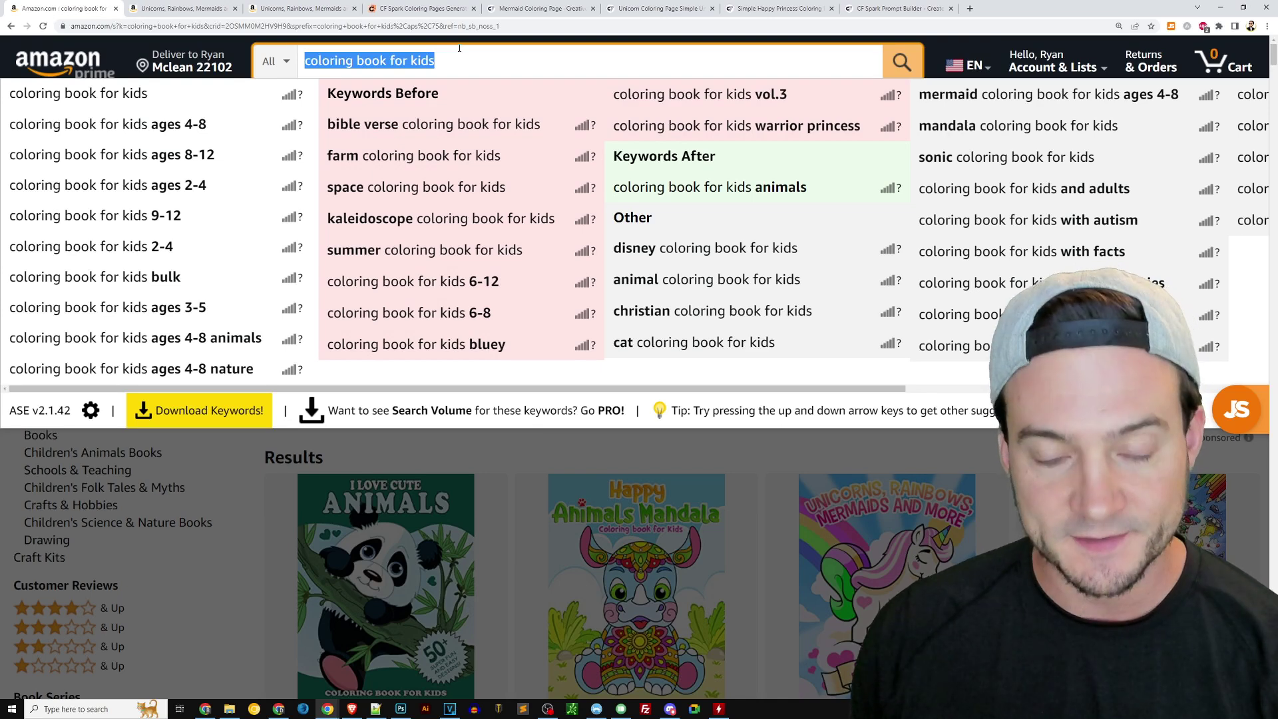
left_click(193, 9)
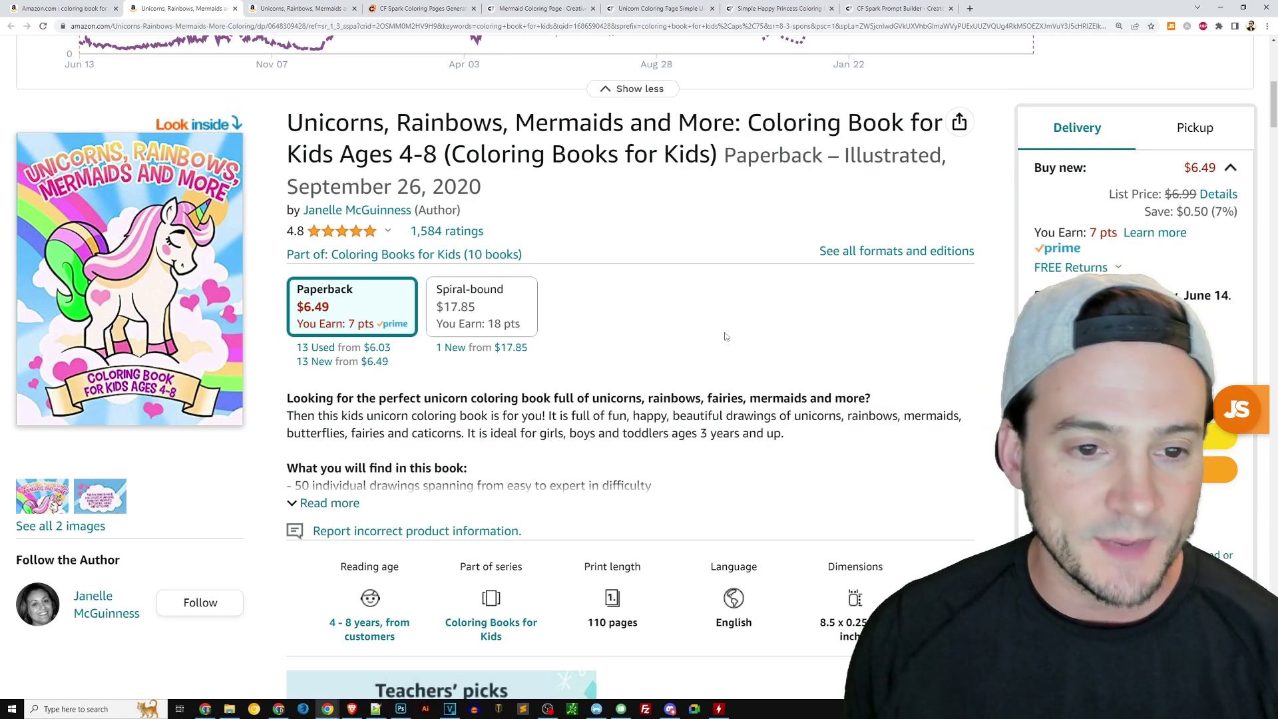
left_click(62, 9)
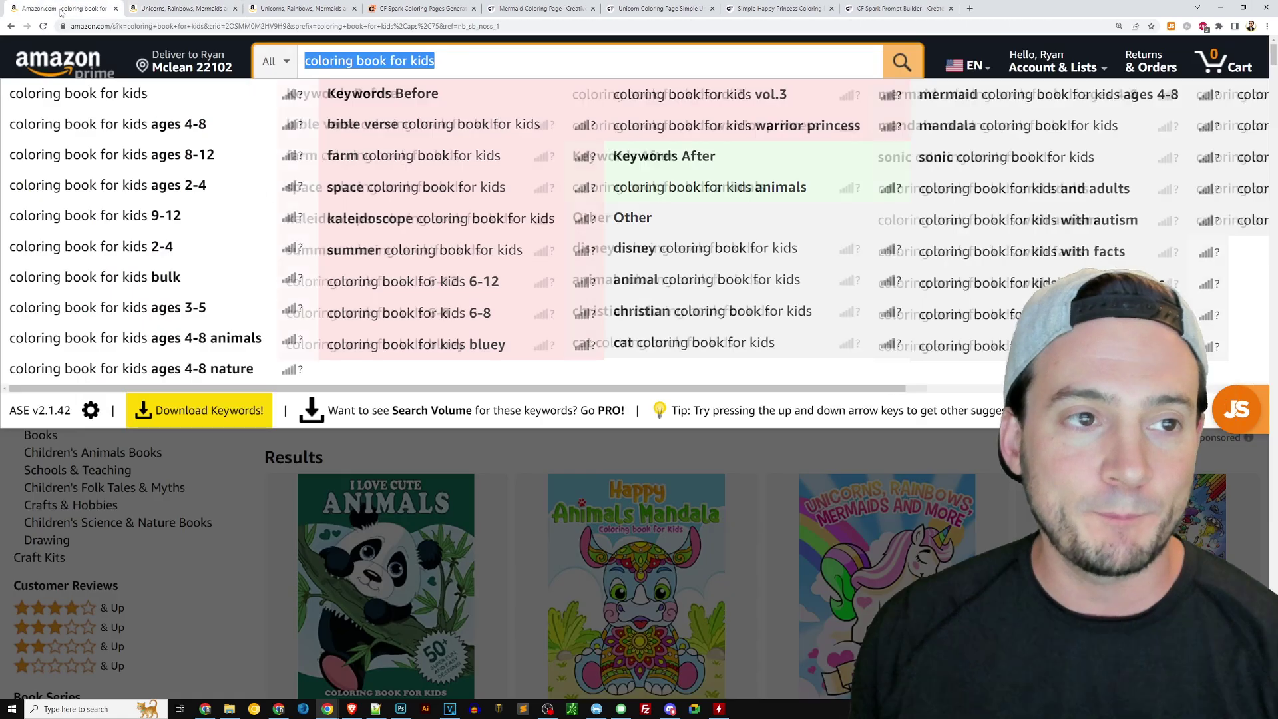
left_click(775, 438)
scroll(774, 440, "down", 5)
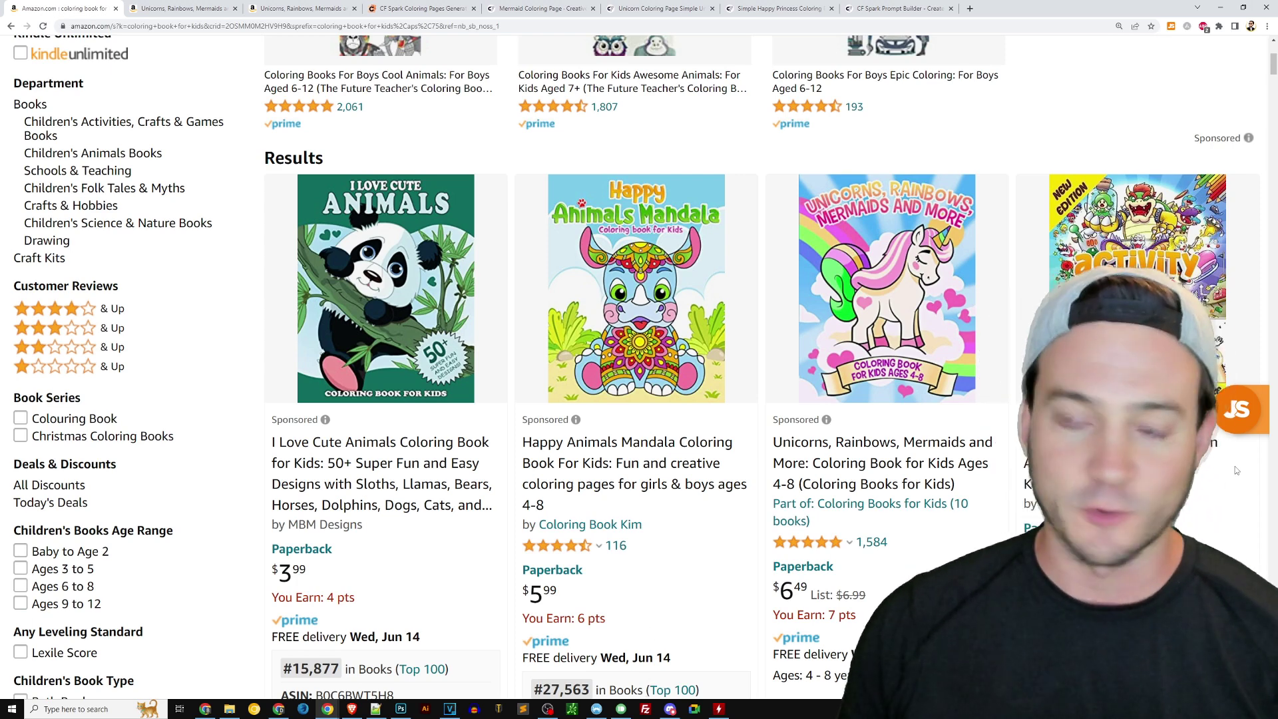
Examine the unicorn coloring book's JungleScout sales estimates, highlighting its monthly sales figure
left_click(307, 9)
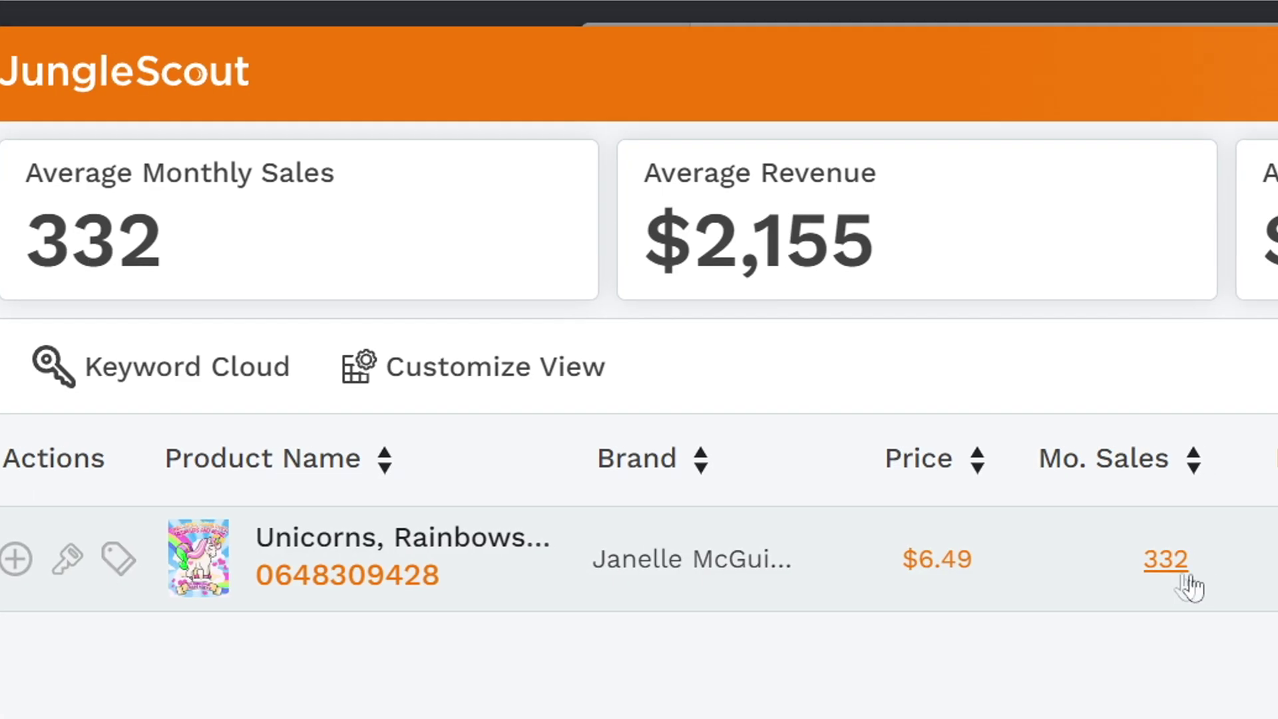
double_click(493, 264)
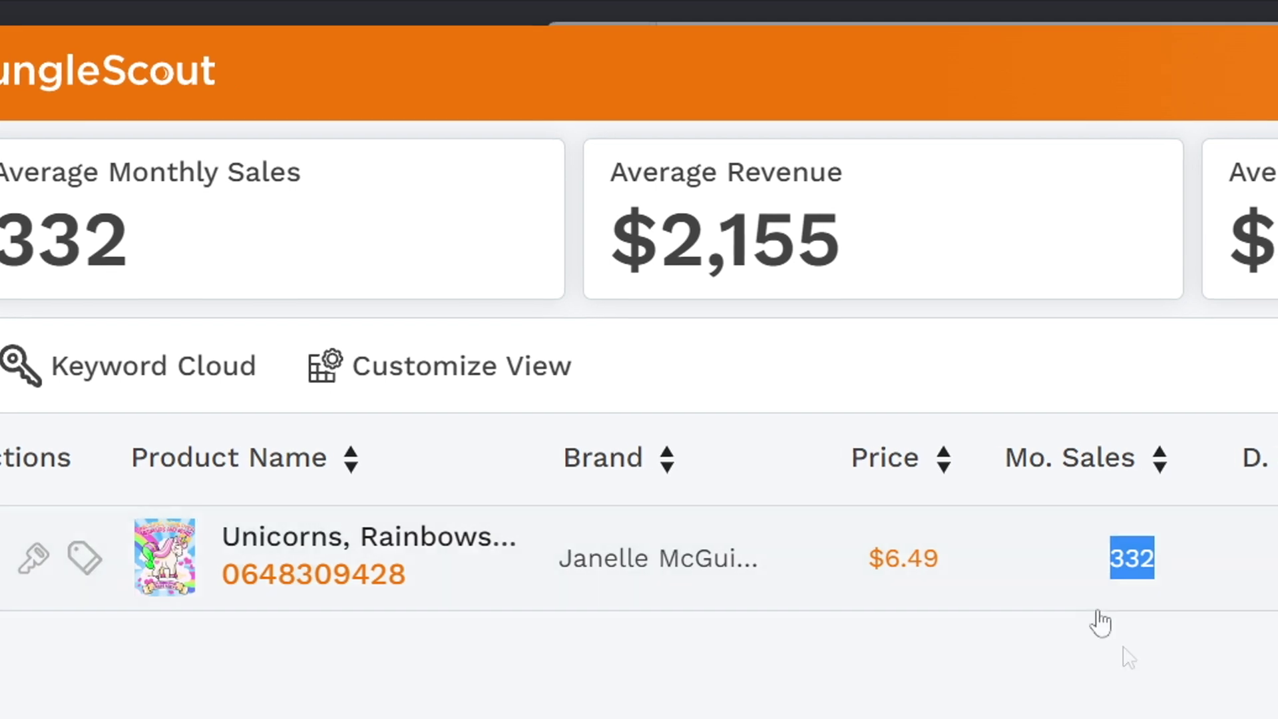
left_click(1210, 655)
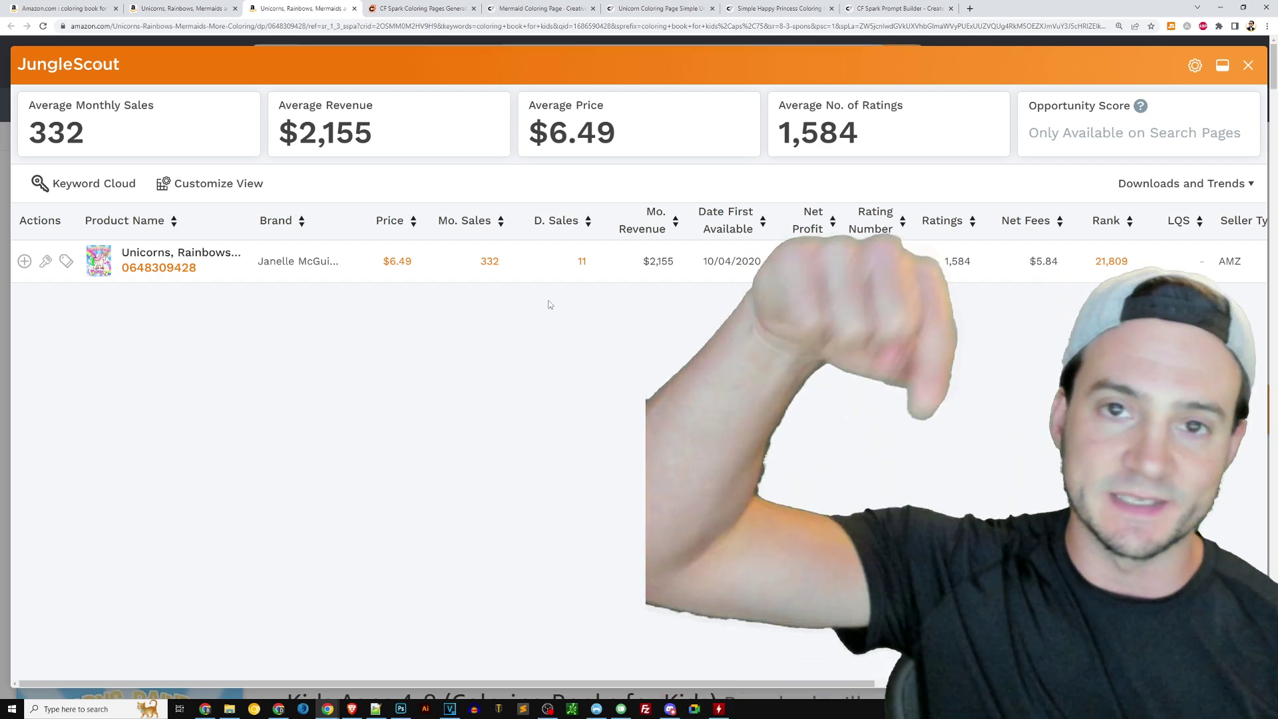
Switch to the CF Spark Coloring Pages generator and review the flying unicorn and dragon castle creations
left_click(421, 9)
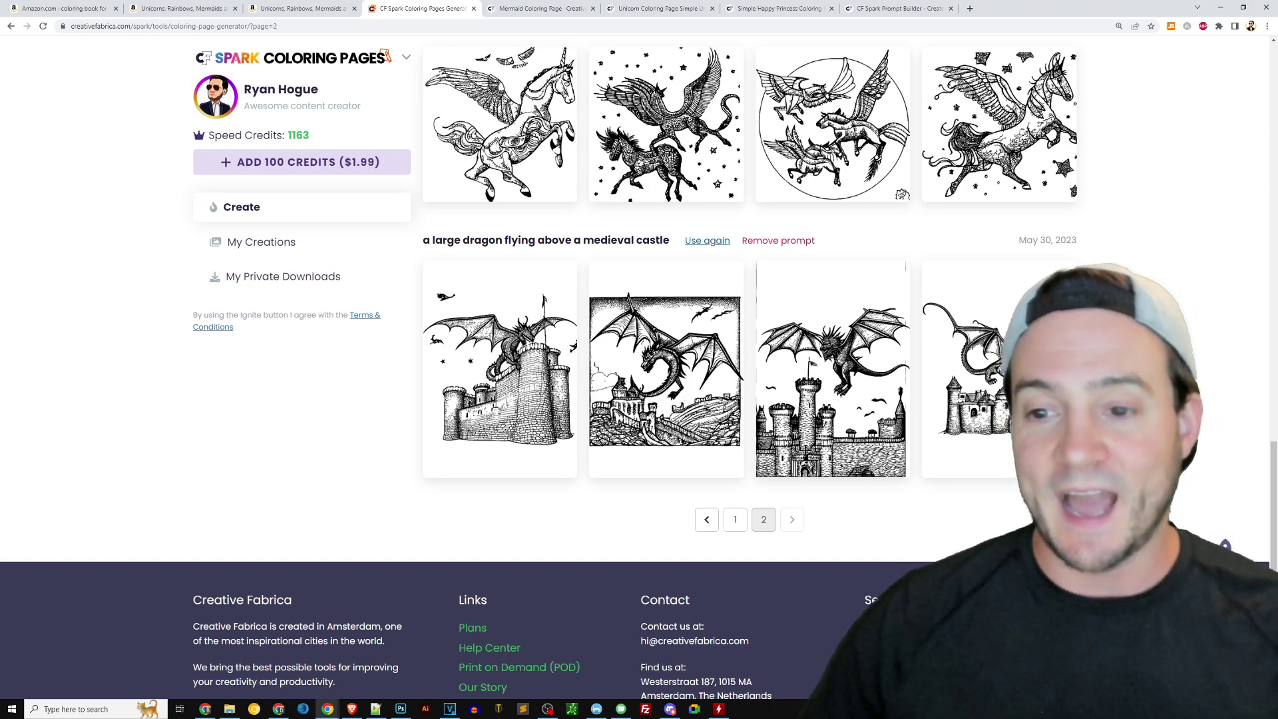
scroll(1201, 295, "up", 2)
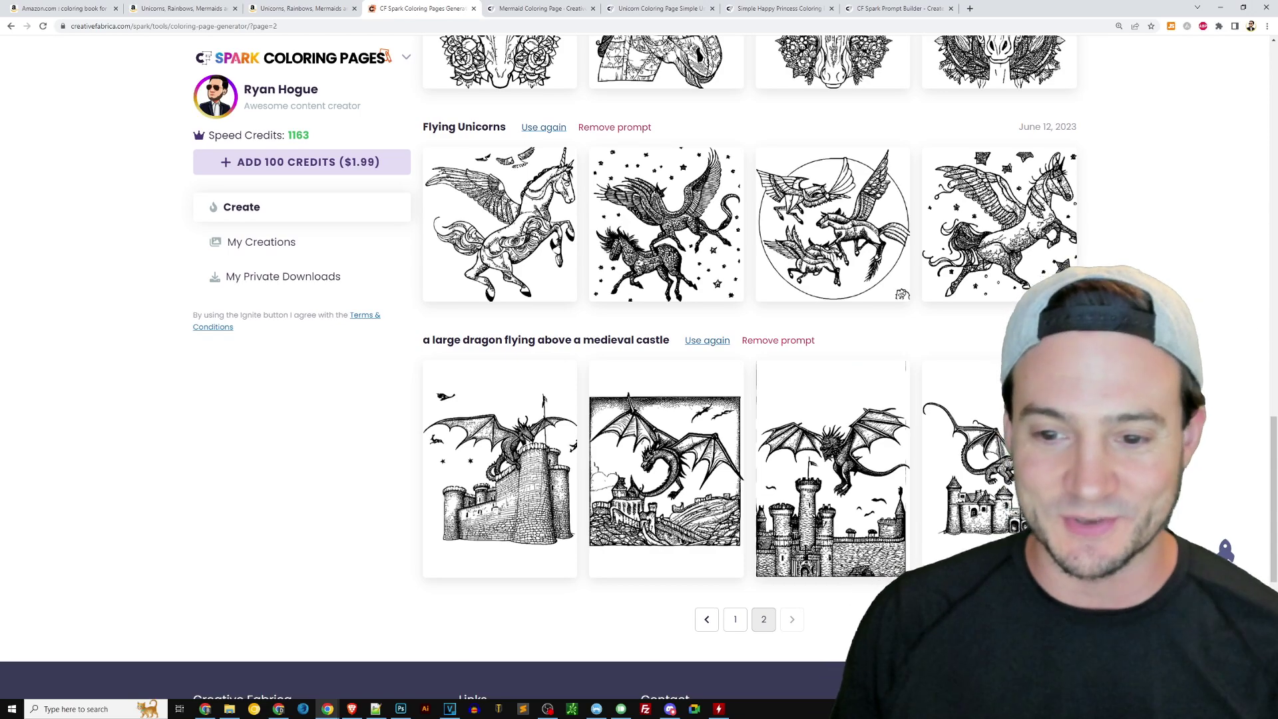
scroll(1061, 360, "down", 2)
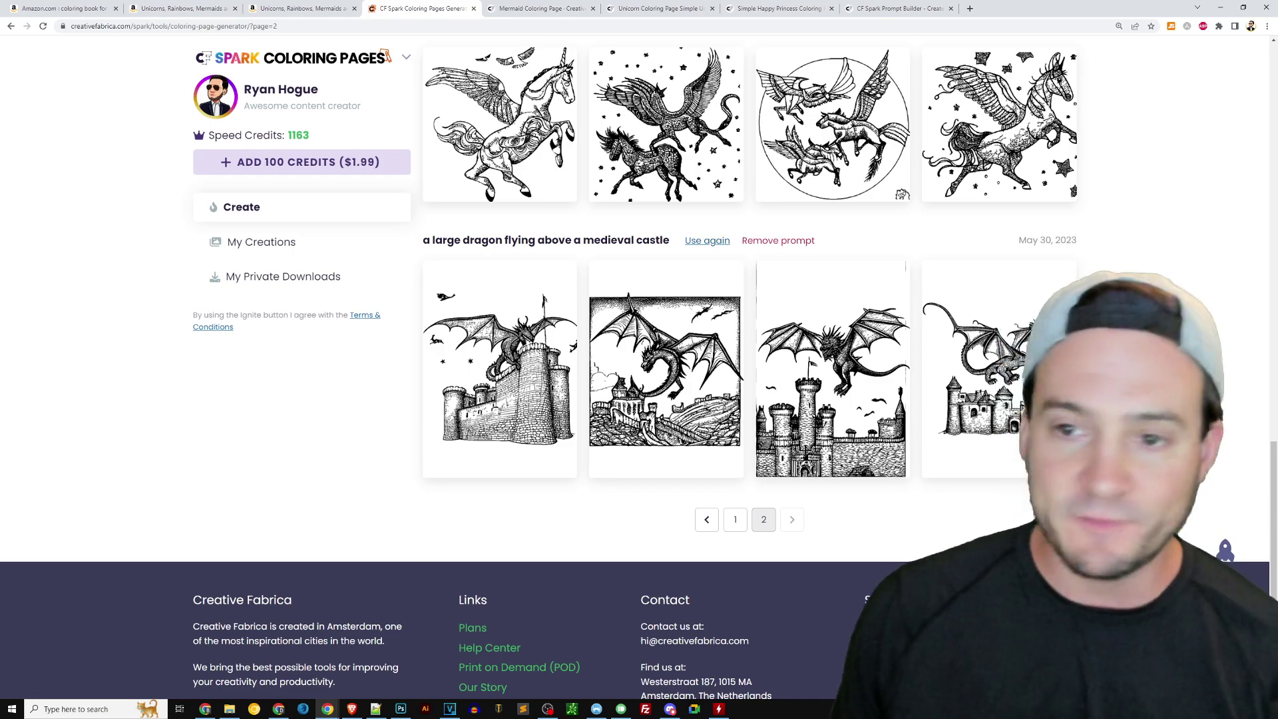
scroll(750, 366, "up", 4)
scroll(749, 366, "up", 3)
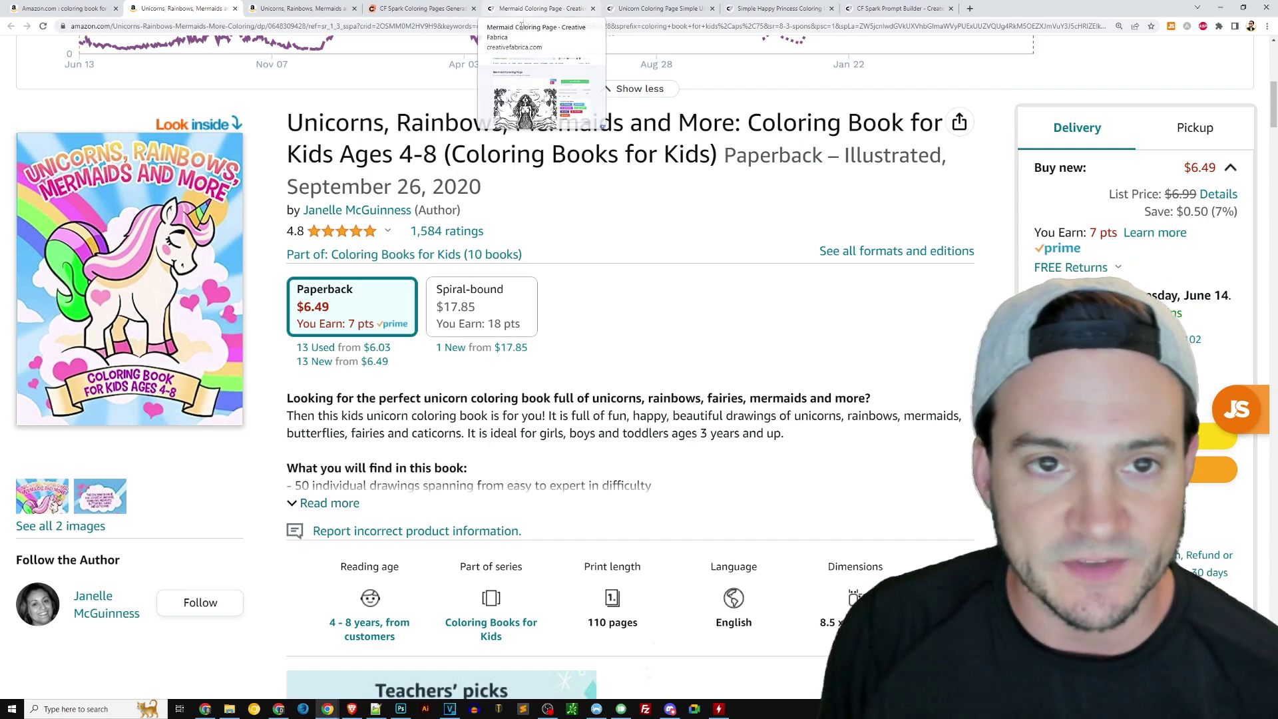
Compare the generated unicorn images by prompt, from "Unicorn" up to "simple unicorn head, no background, less detail", highlighting the "simple unicorn head" prompt
left_click(439, 9)
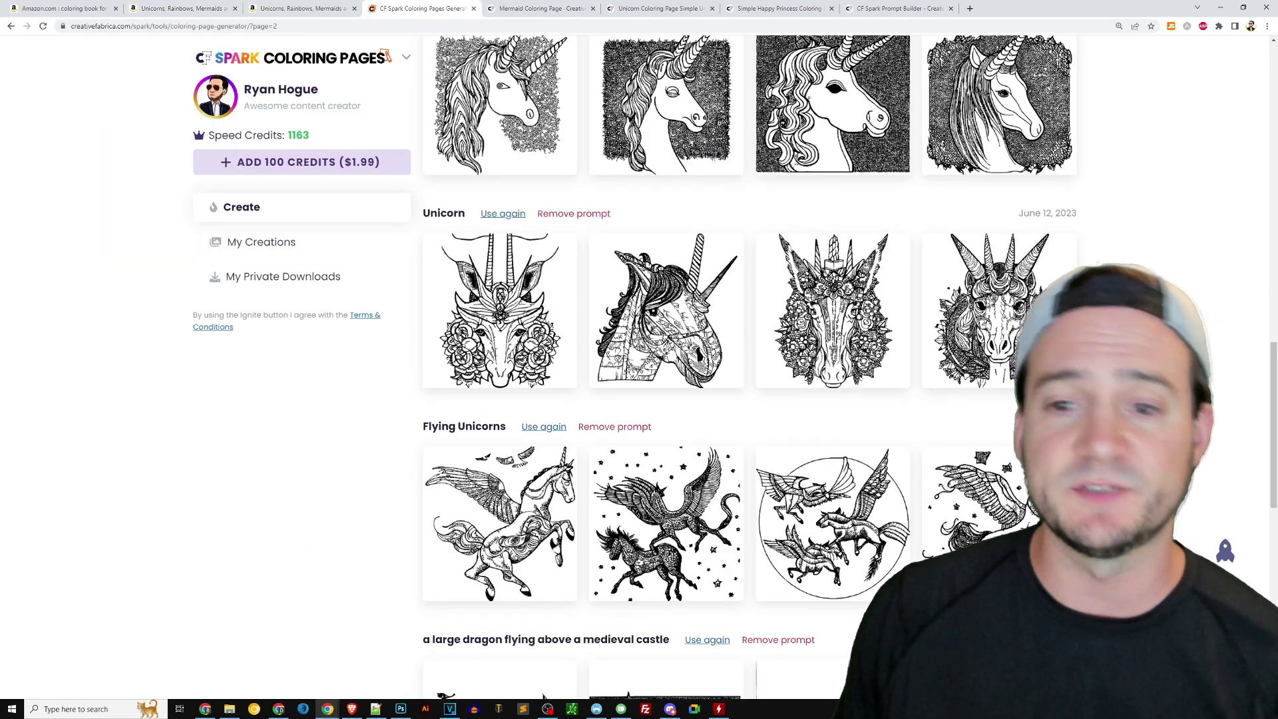
scroll(1191, 342, "up", 1)
scroll(1191, 343, "up", 2)
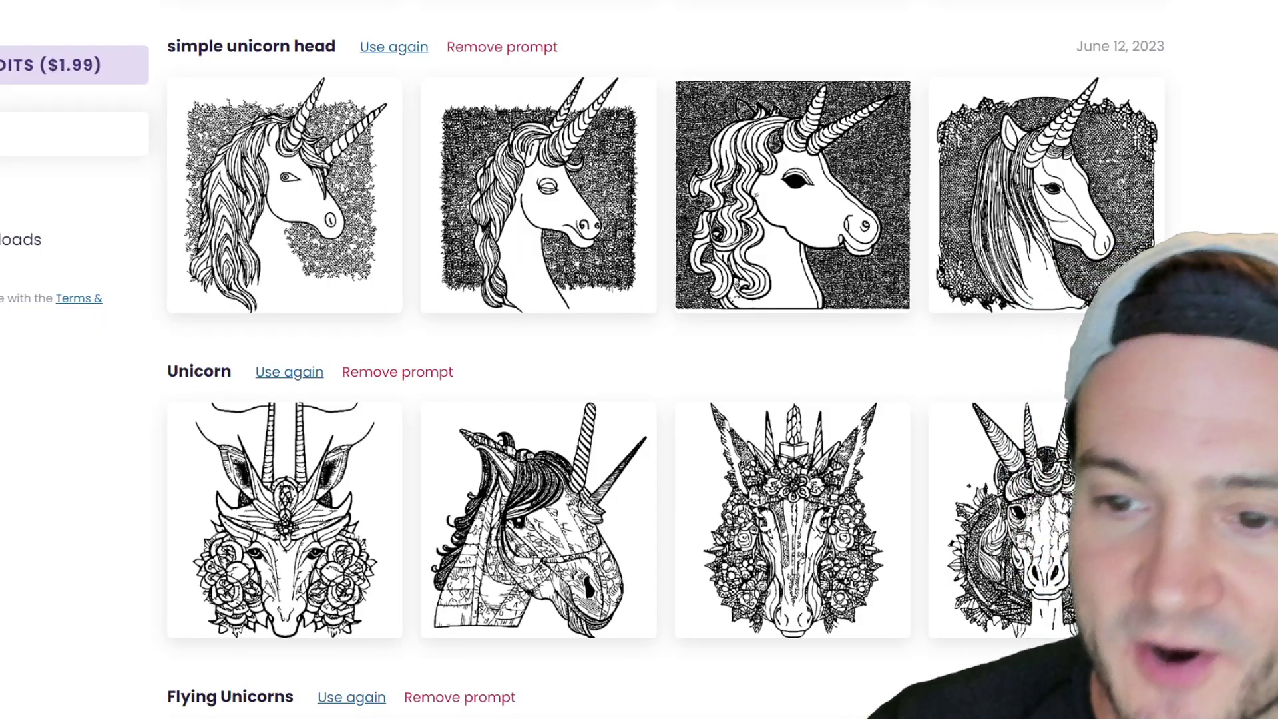
scroll(848, 376, "up", 1)
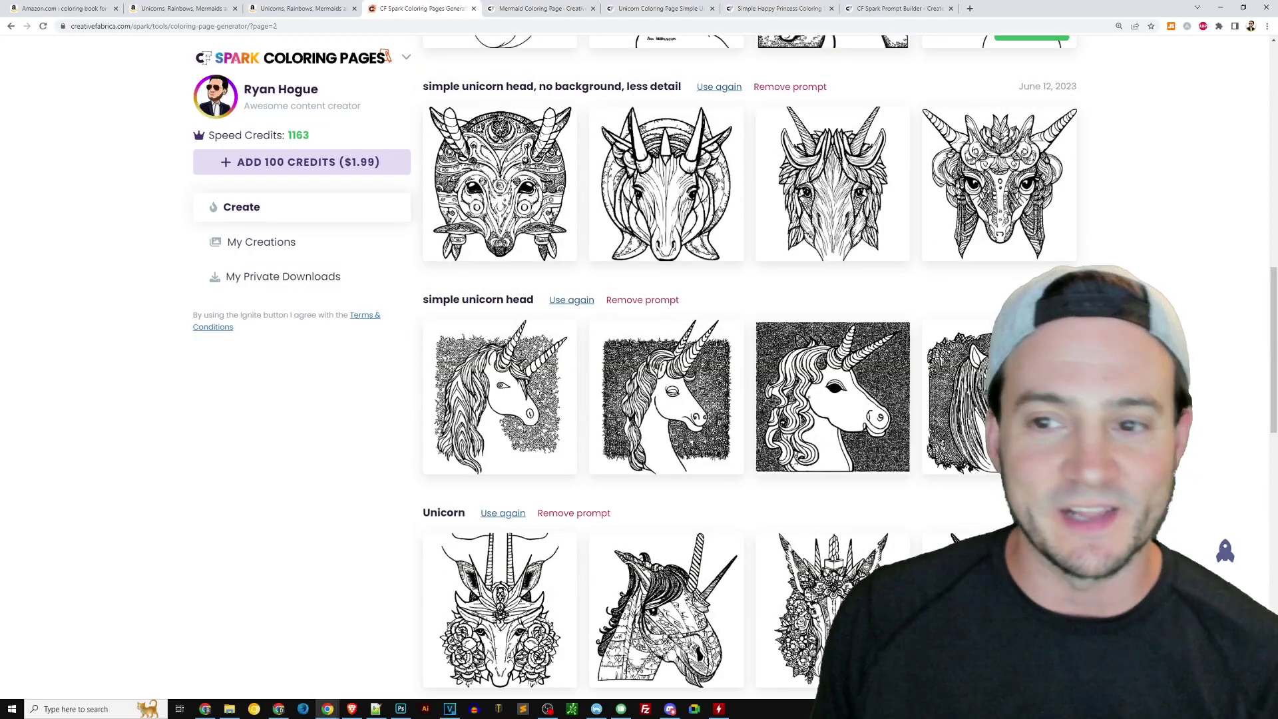
scroll(666, 373, "up", 1)
scroll(666, 373, "down", 2)
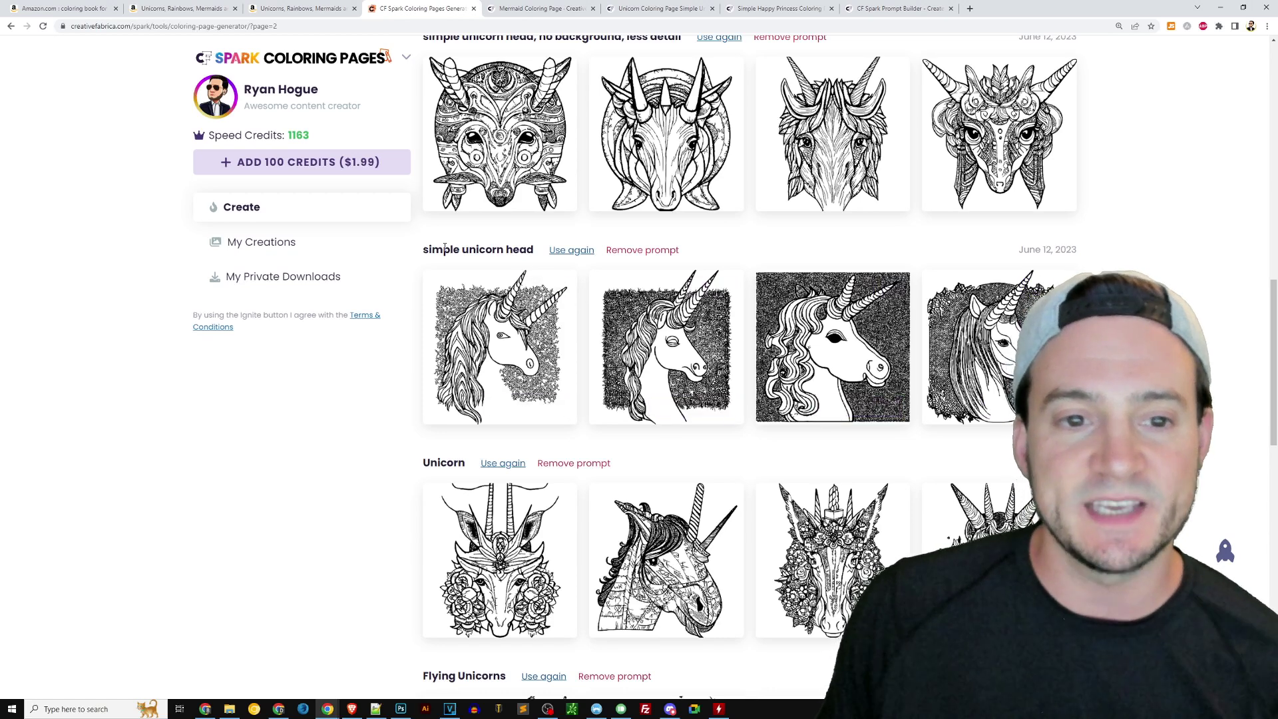
left_click_drag(423, 249, 534, 250)
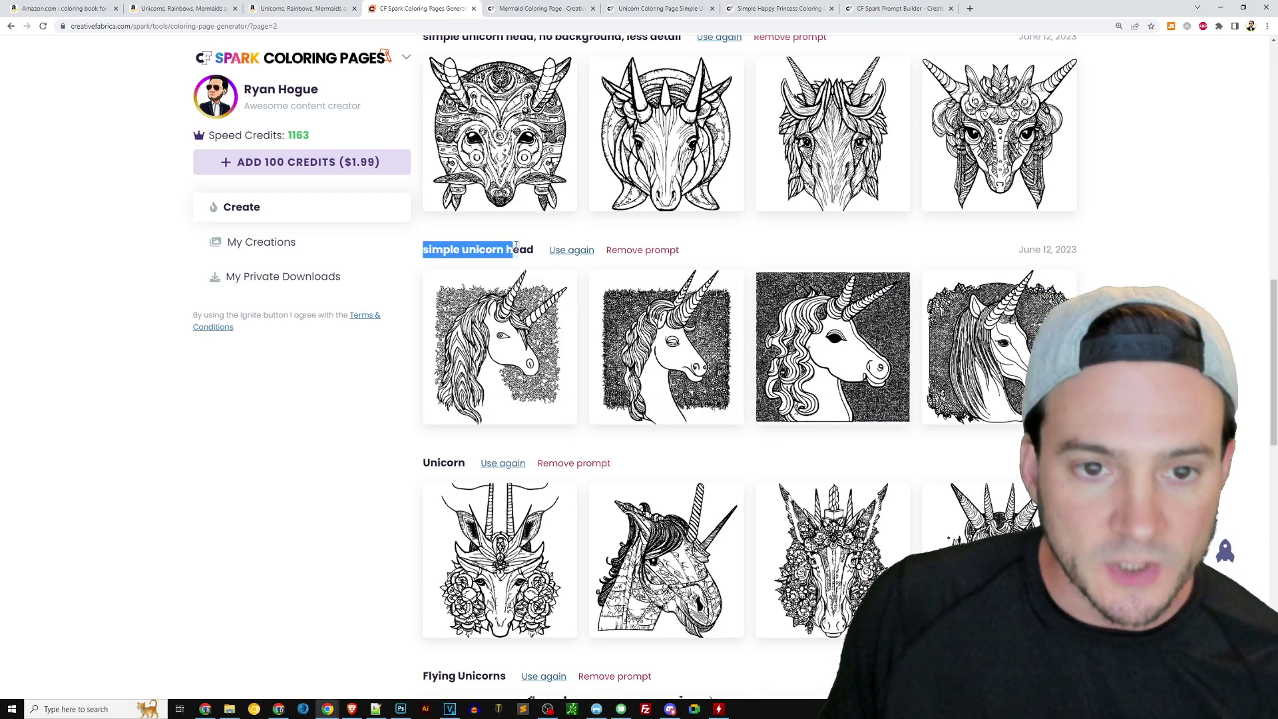
left_click(571, 250)
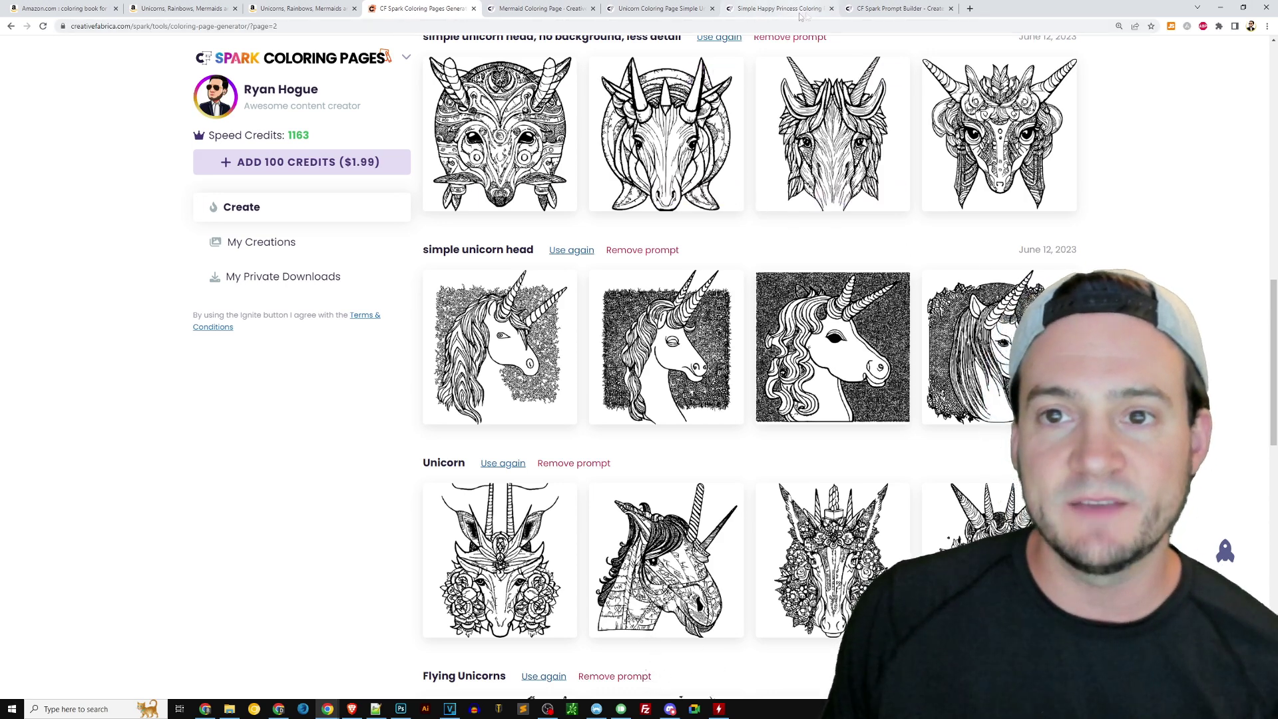
View the published Unicorn Coloring Page Simple Unicorn Face and examine its artwork and download details
left_click(669, 10)
scroll(1131, 253, "down", 2)
scroll(1145, 259, "down", 1)
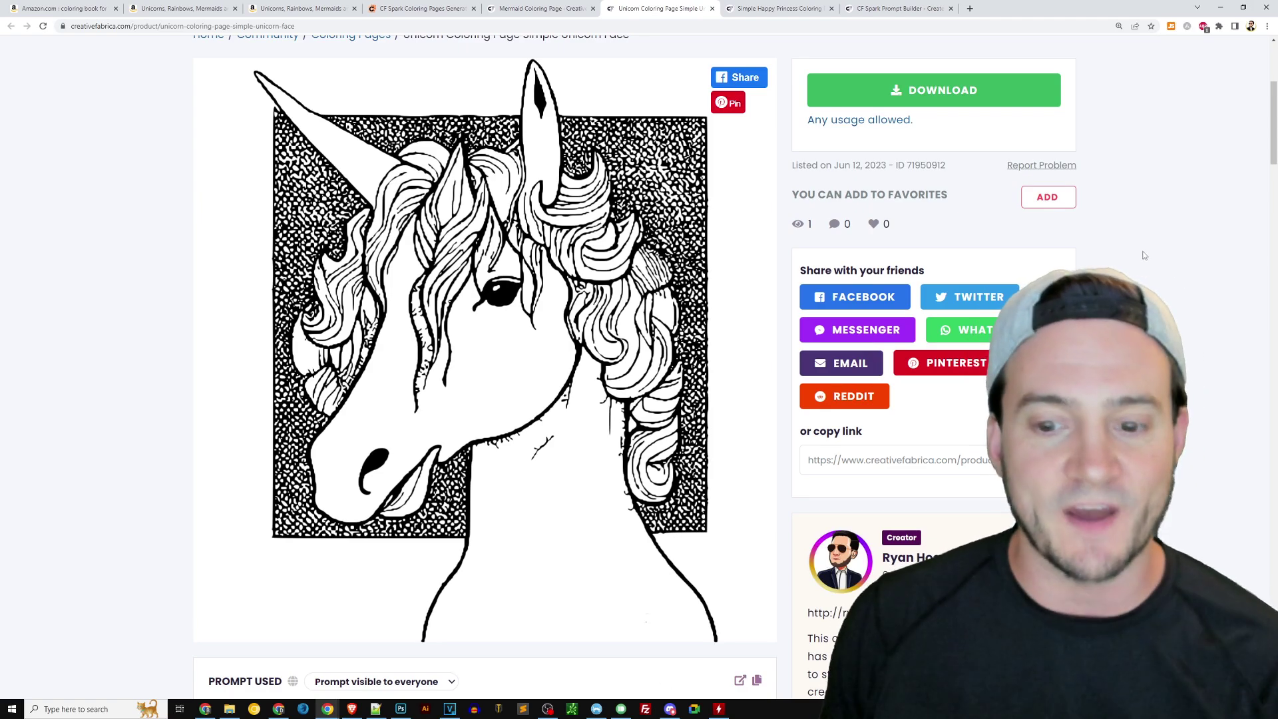
scroll(1065, 266, "up", 2)
scroll(1032, 269, "down", 1)
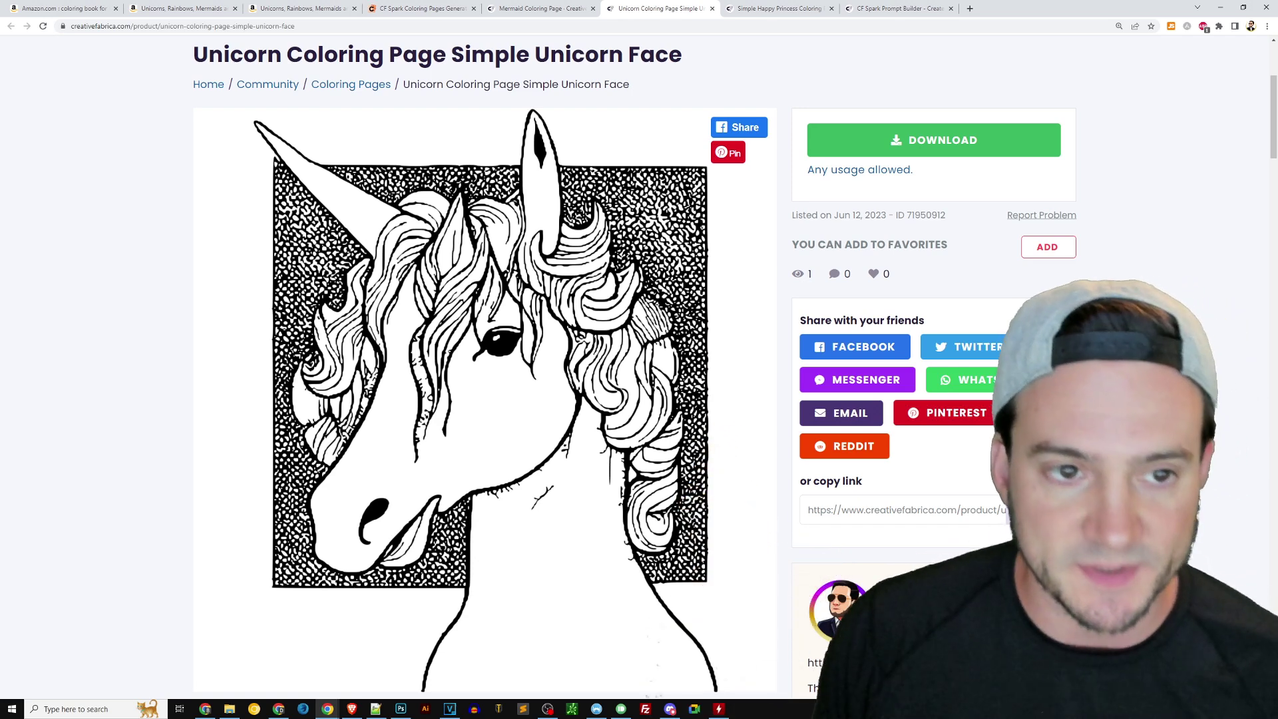
Publish the second image of the newest "simple unicorn head" set in the coloring page generator
left_click(406, 9)
scroll(1118, 272, "up", 4)
scroll(1124, 270, "up", 3)
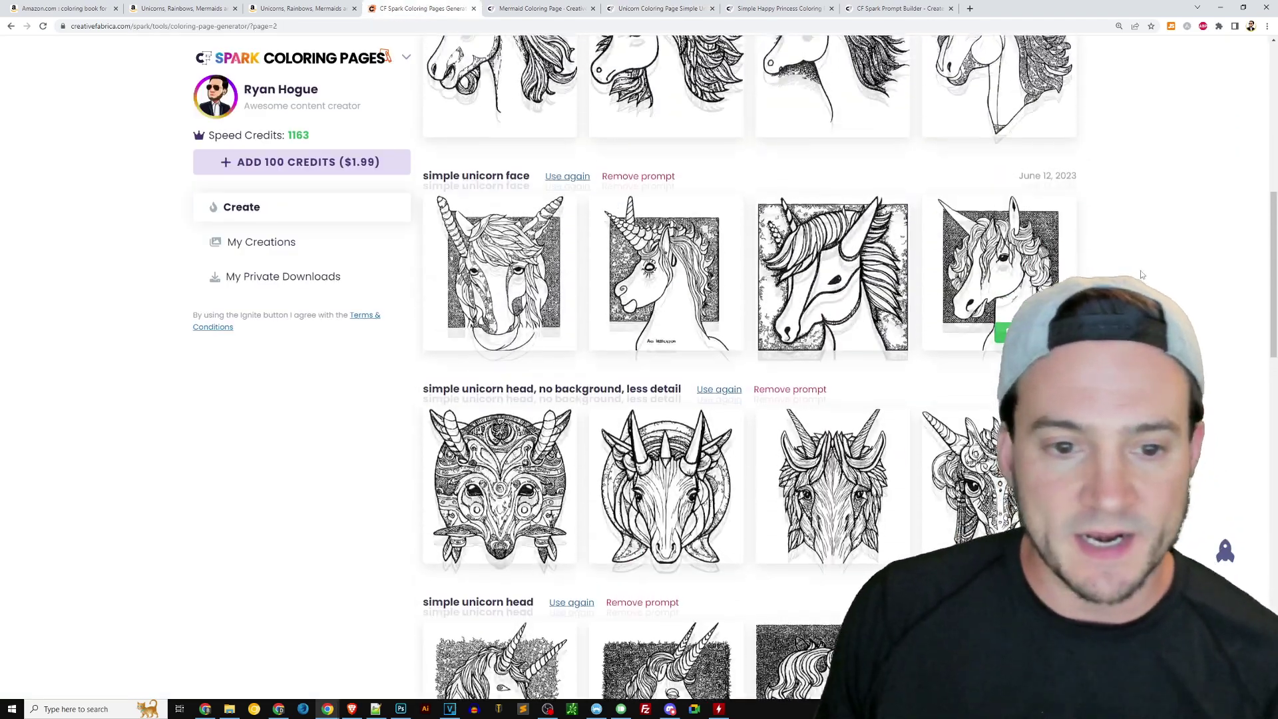
scroll(1154, 266, "up", 2)
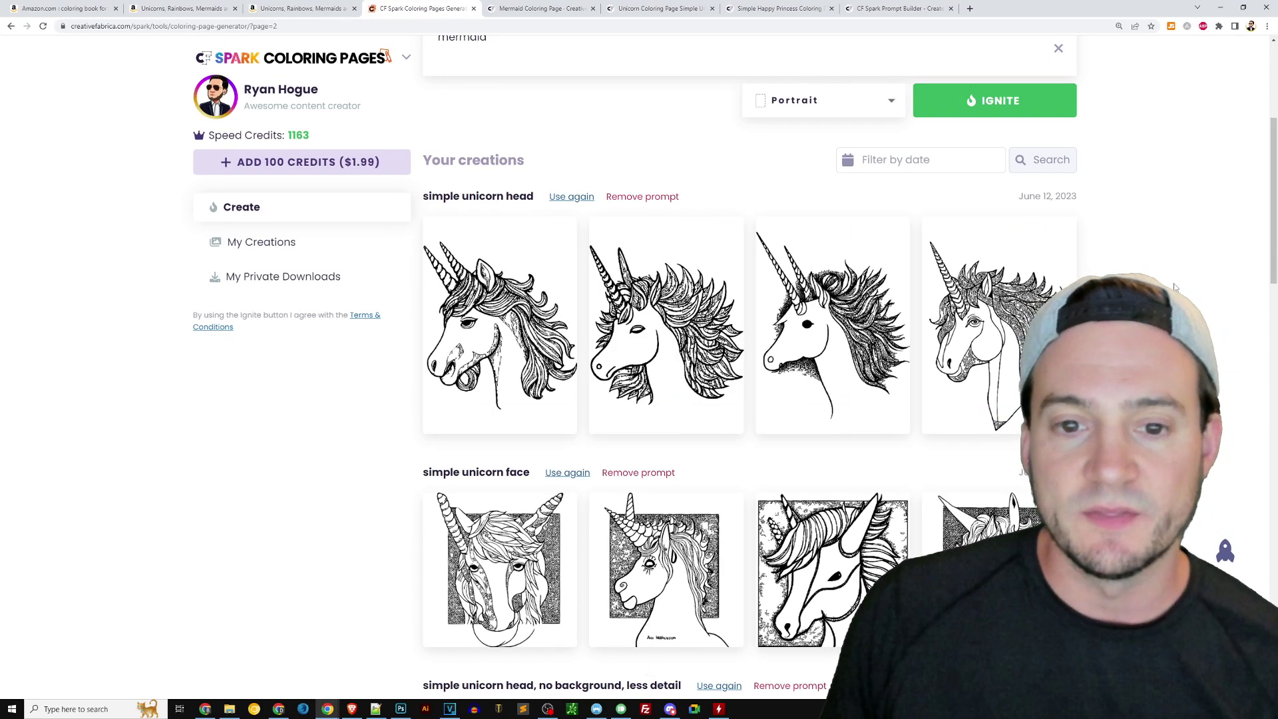
mouse_move(732, 289)
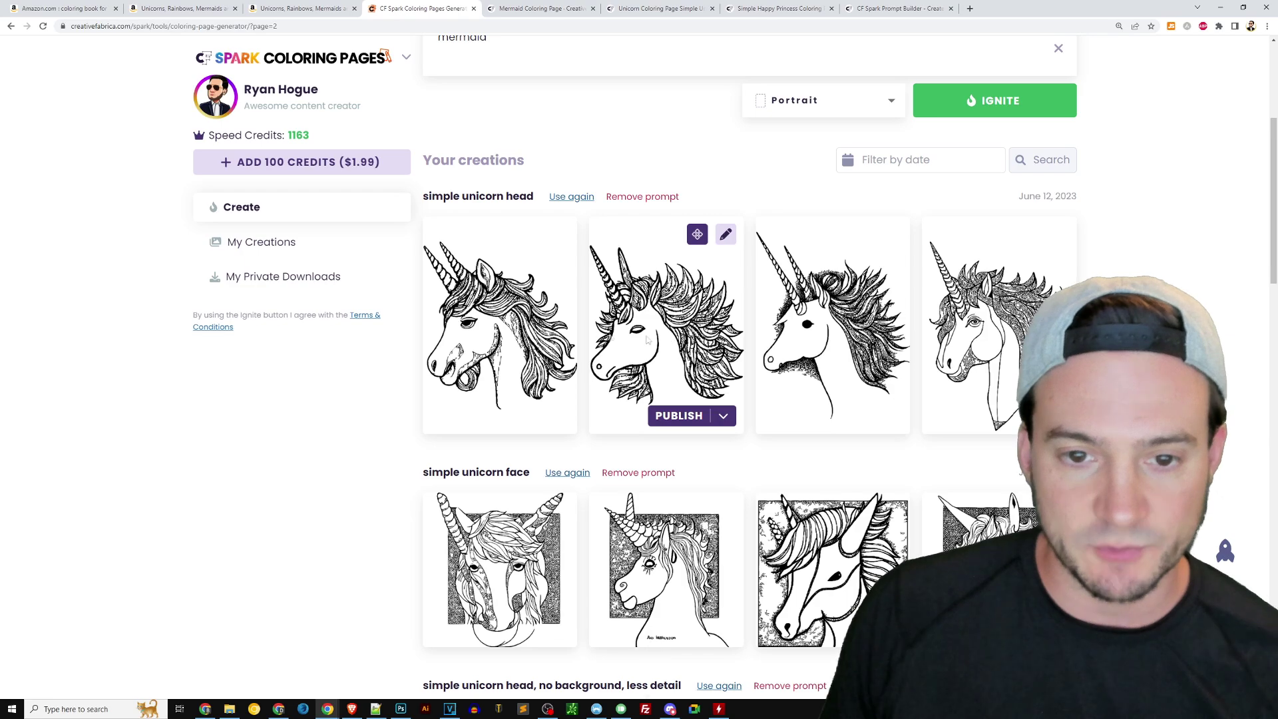
left_click(679, 415)
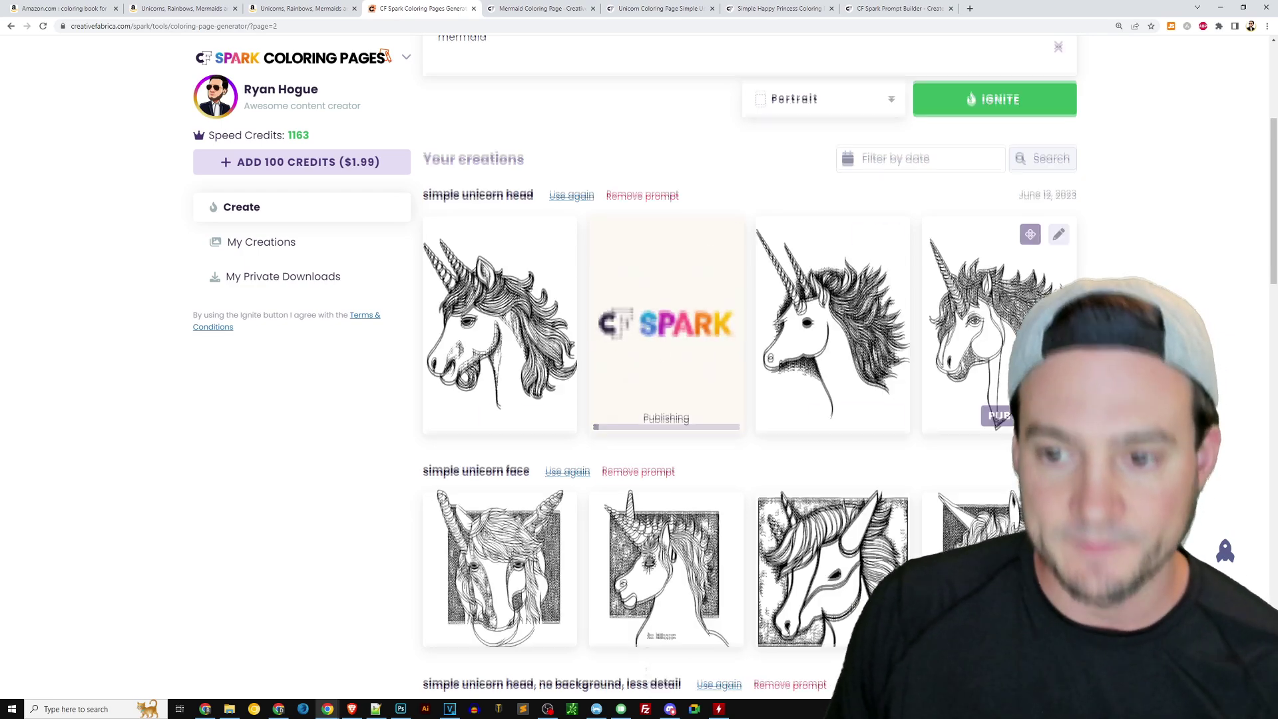
Go to page 1 of the creations and examine the "simple princess" and "simple full body princess wearing tiara and wearing dress" images
scroll(661, 334, "down", 20)
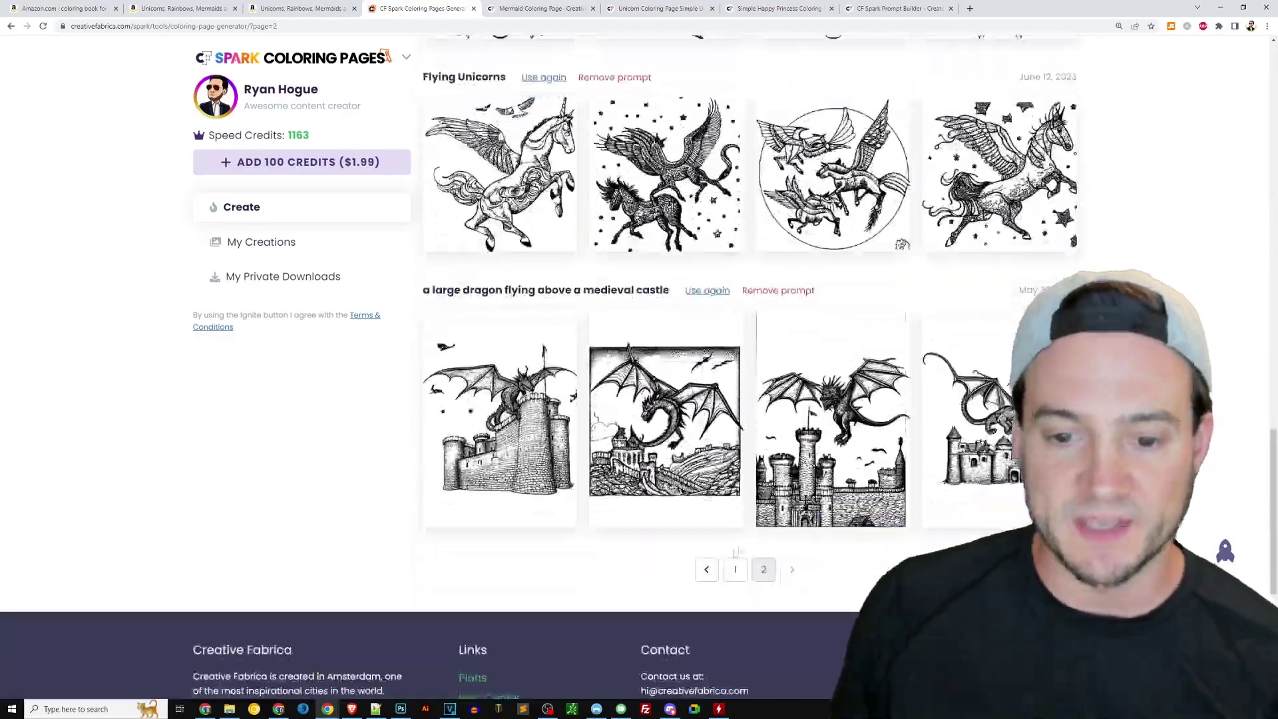
left_click(735, 570)
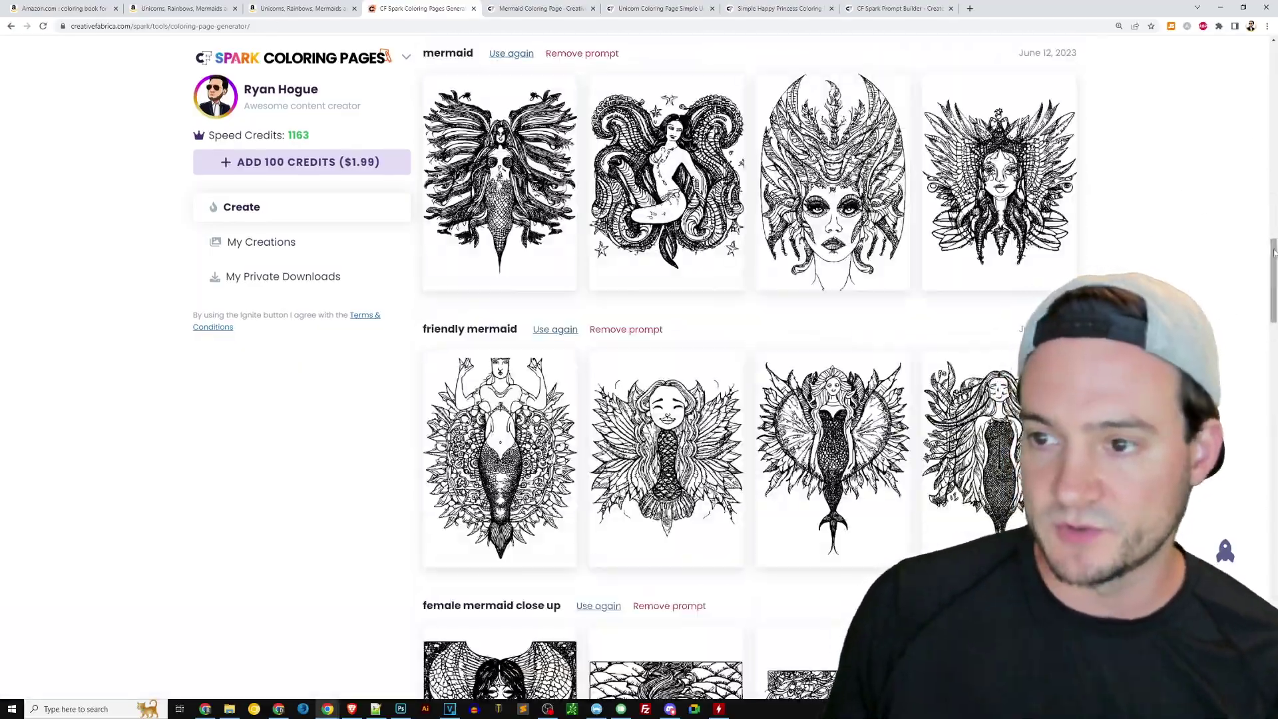
scroll(1255, 346, "down", 15)
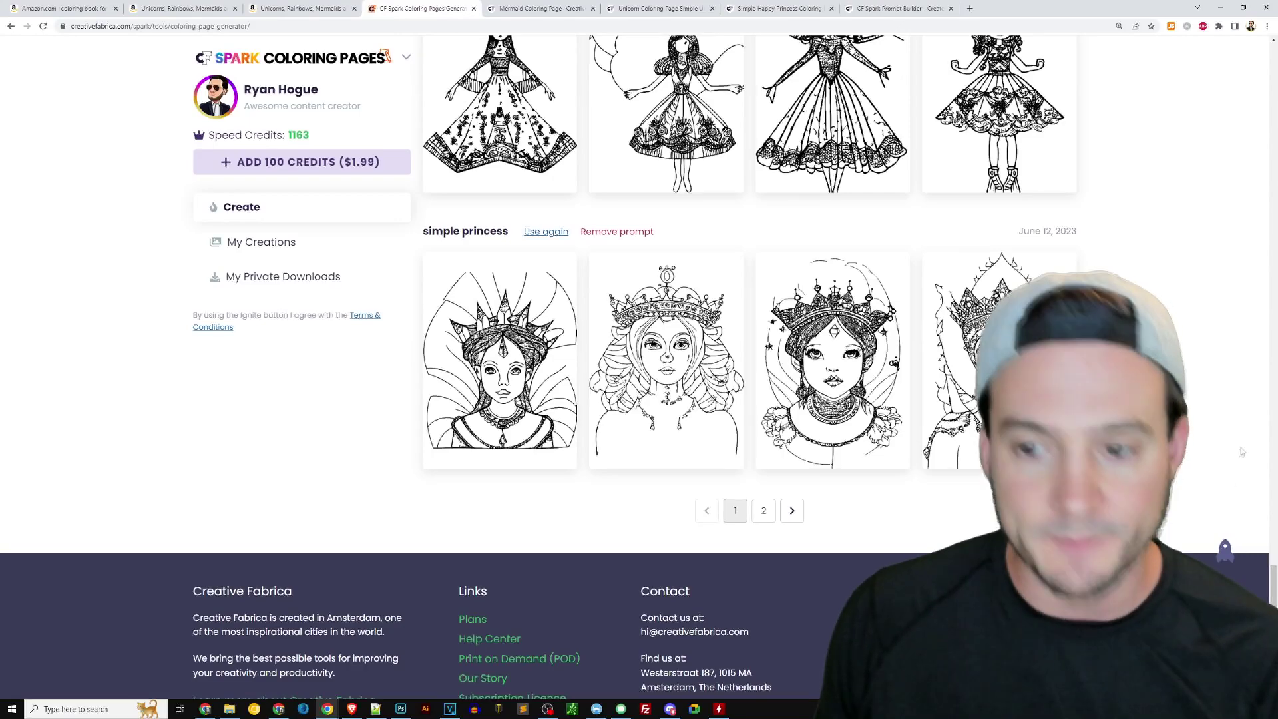
scroll(1228, 457, "up", 3)
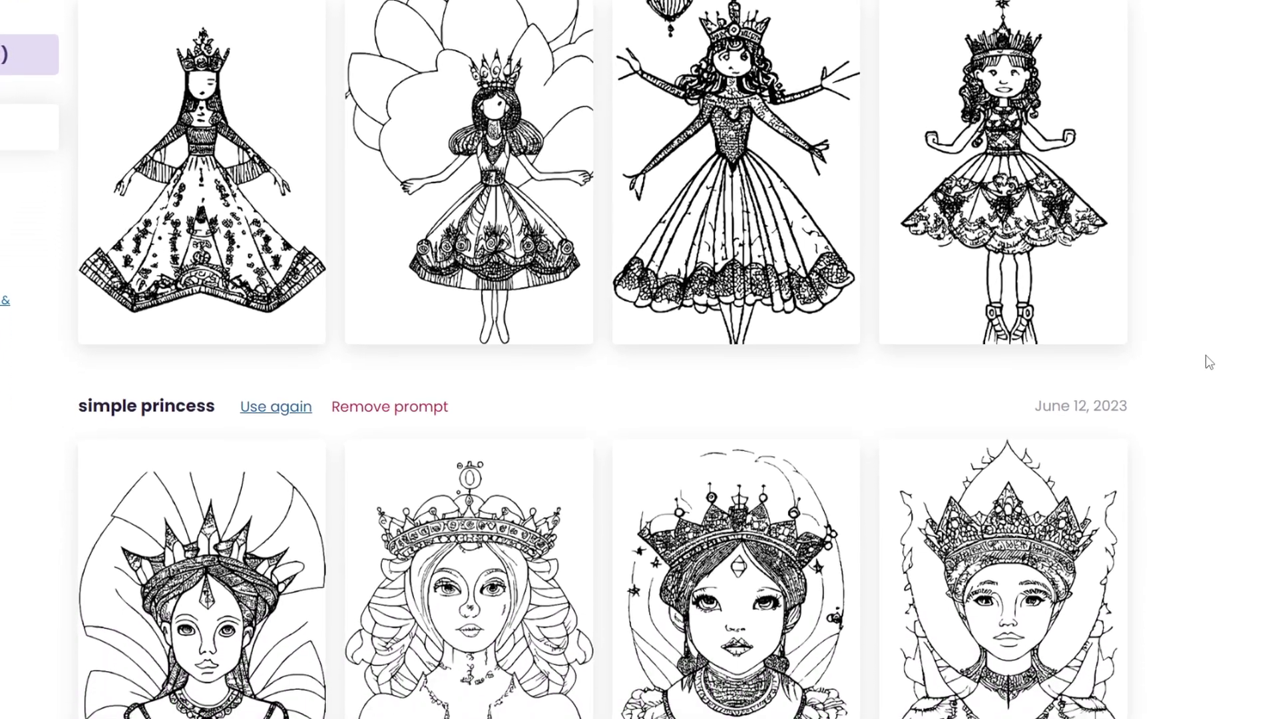
scroll(1205, 357, "up", 1)
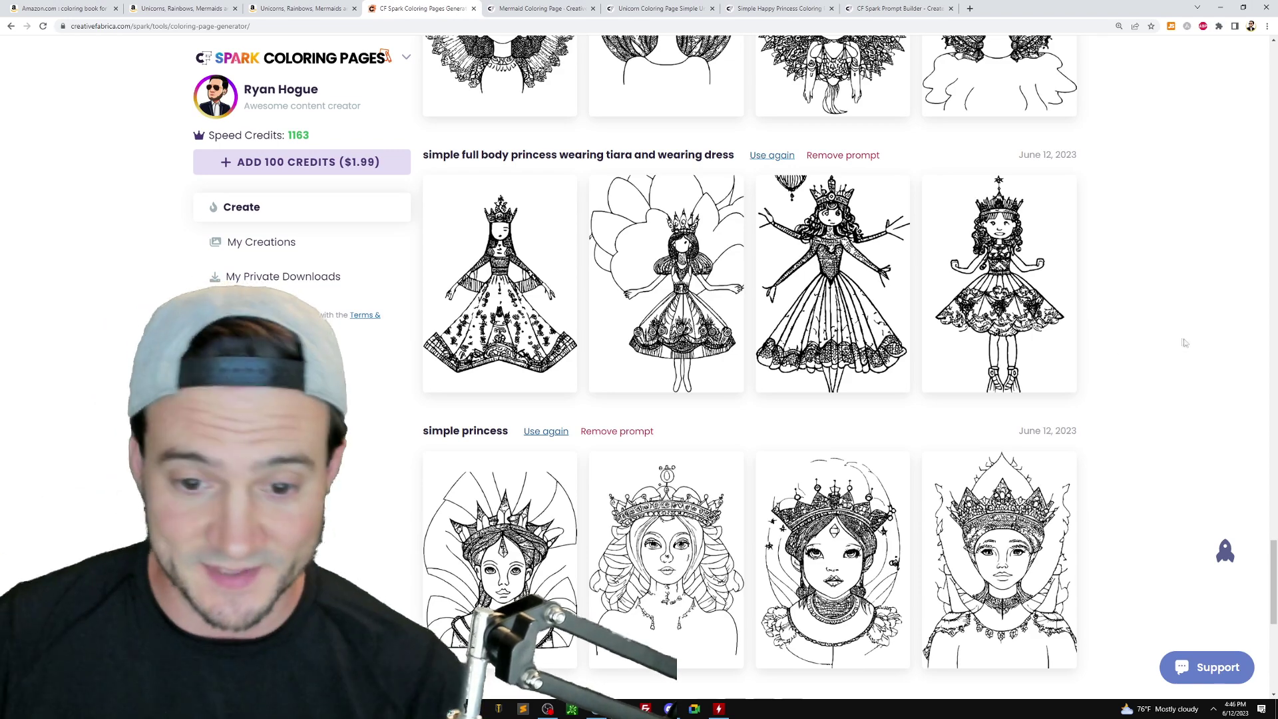
scroll(1132, 352, "down", 1)
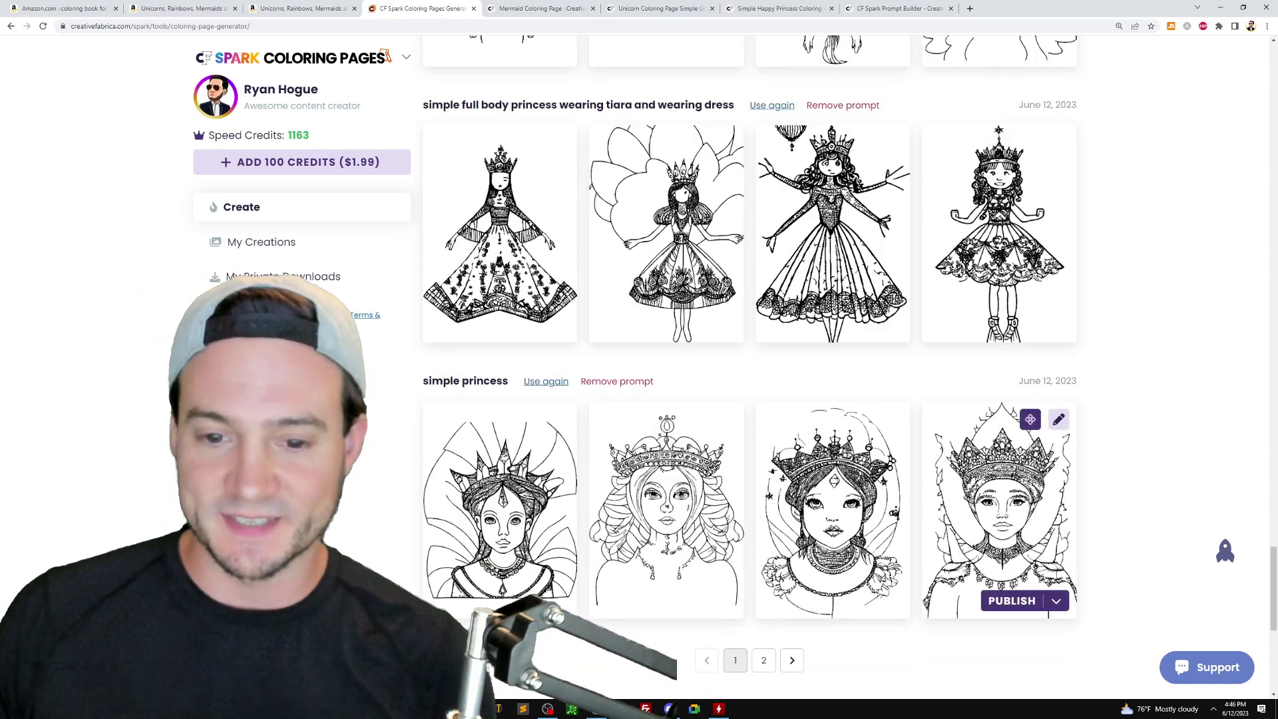
Review the "simple happy princess" and "princess wearing tiara" image sets further up the creations list
scroll(1157, 439, "up", 6)
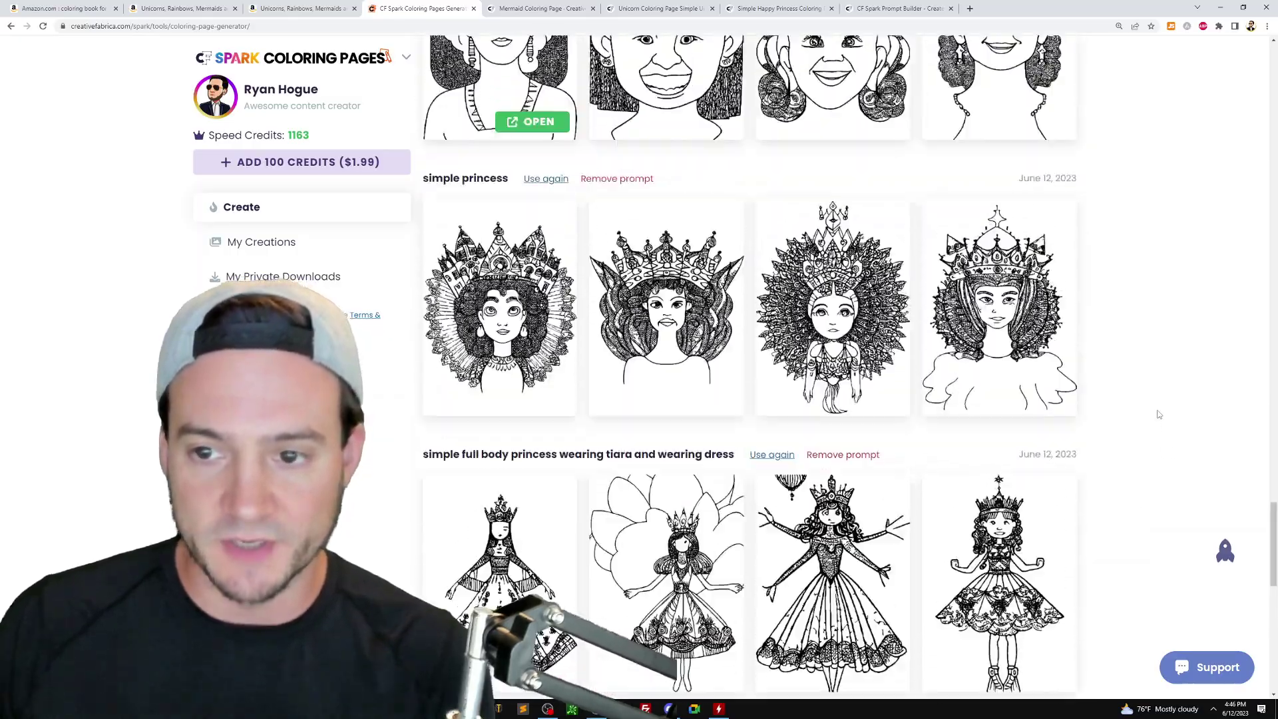
scroll(1155, 420, "up", 2)
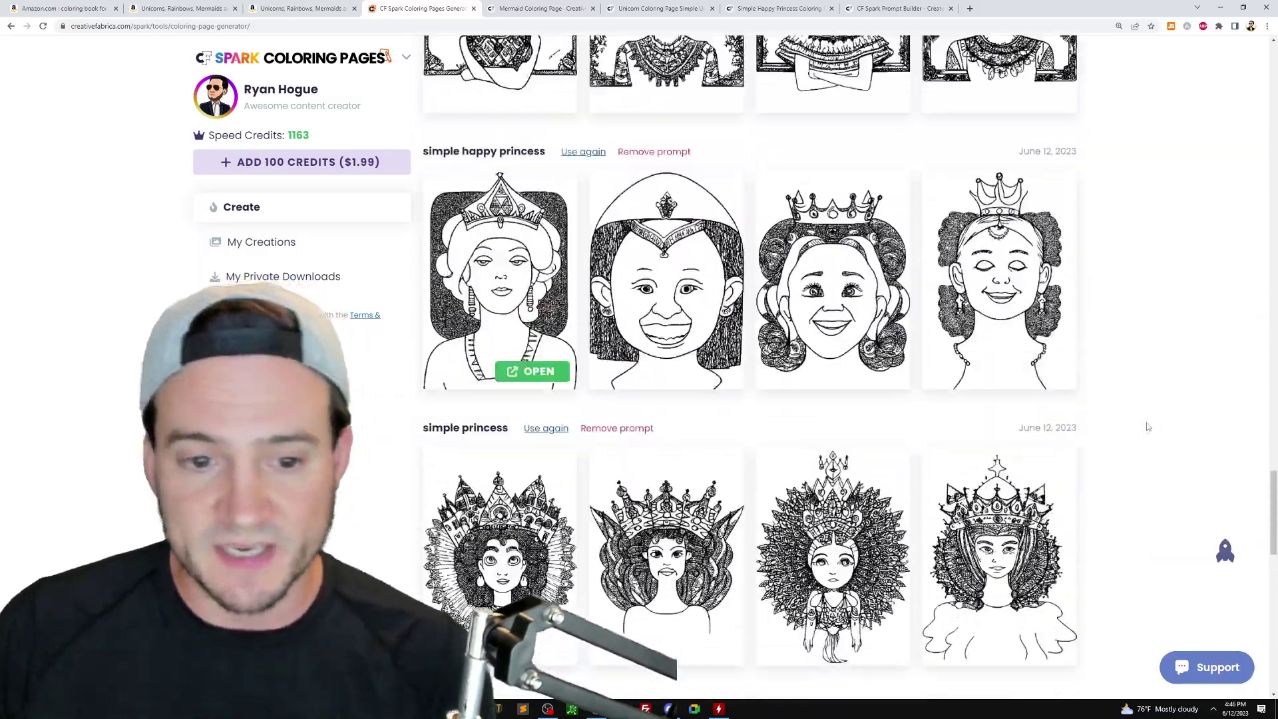
scroll(485, 440, "down", 1)
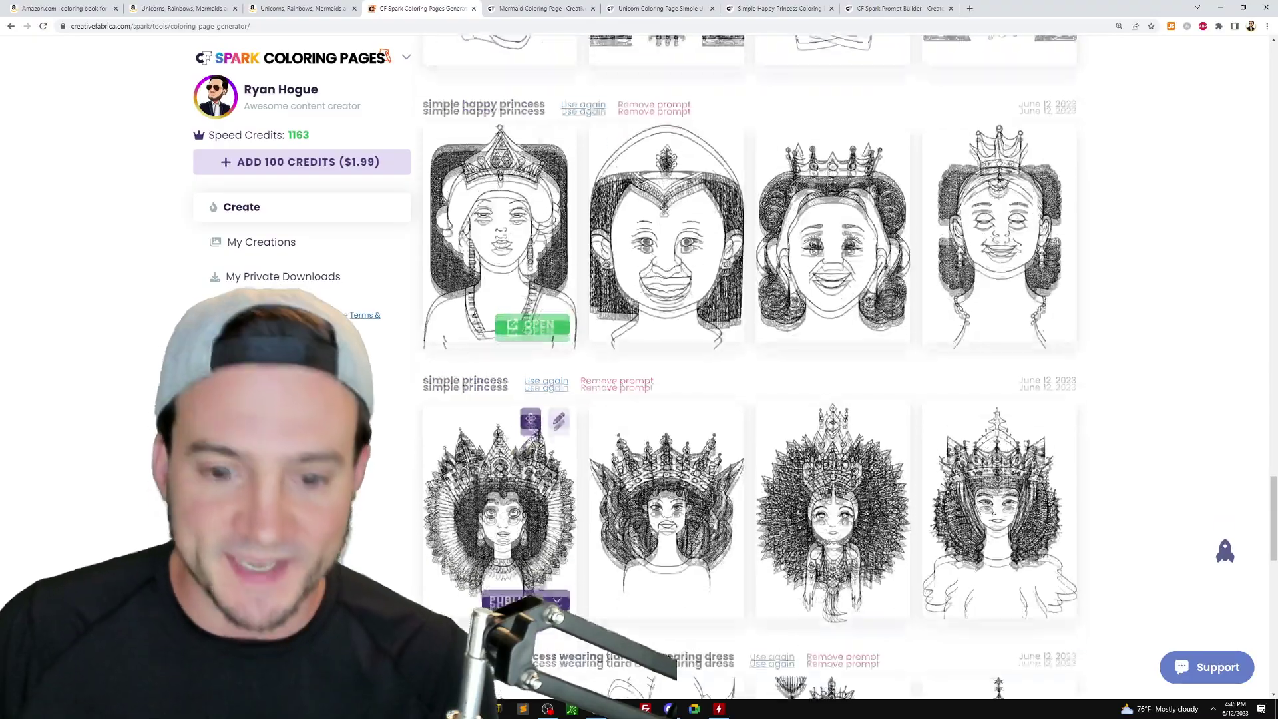
scroll(1168, 456, "up", 4)
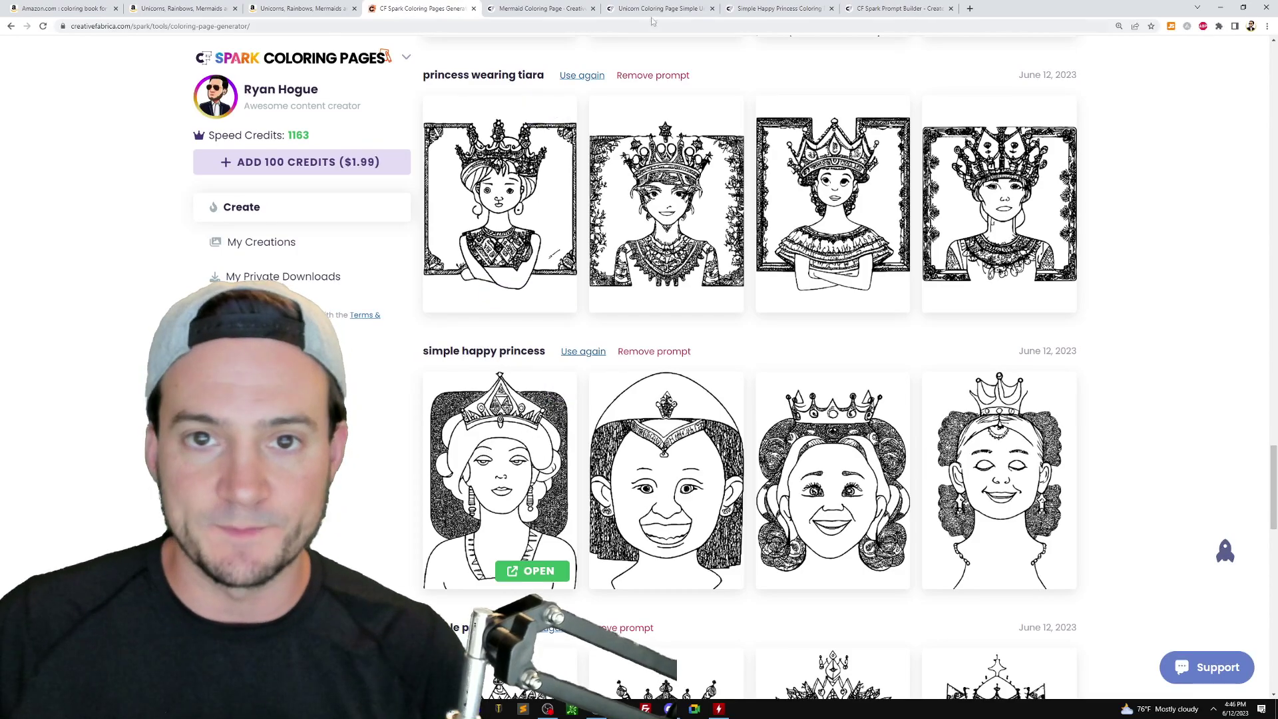
View the published Simple Happy Princess Coloring Page and examine its artwork up close
left_click(778, 10)
scroll(1085, 213, "down", 6)
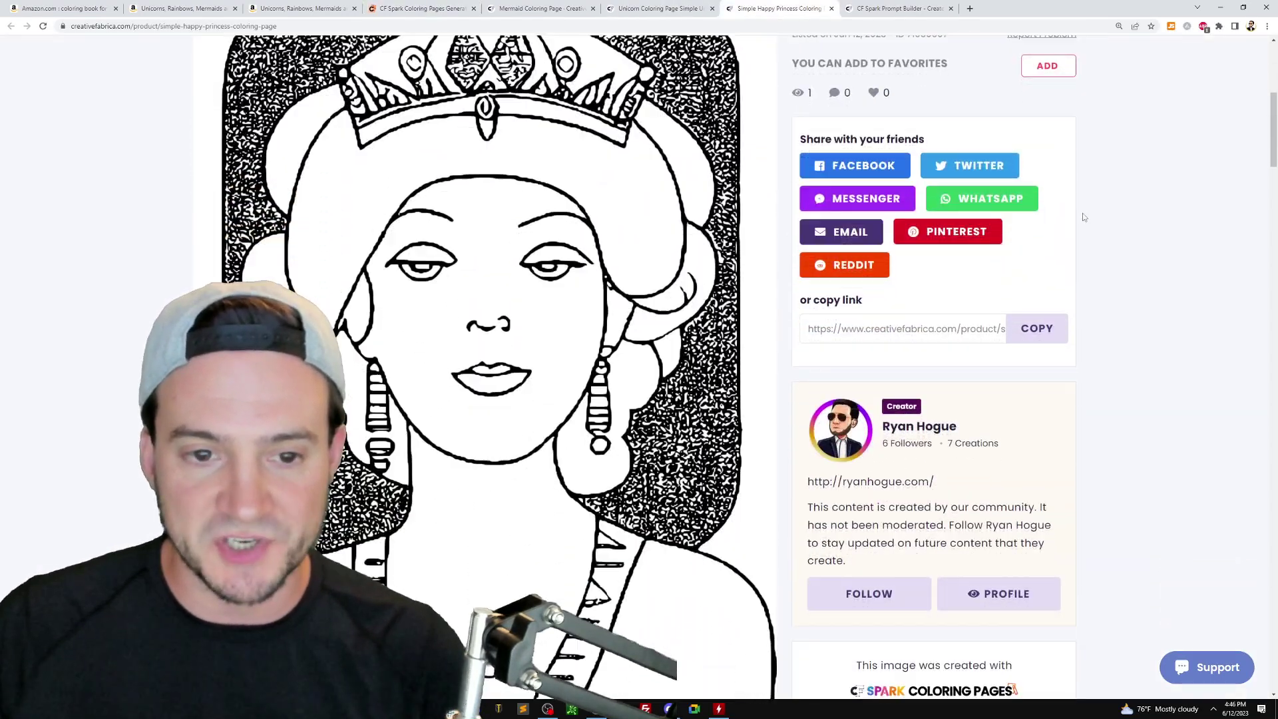
scroll(1139, 269, "up", 2)
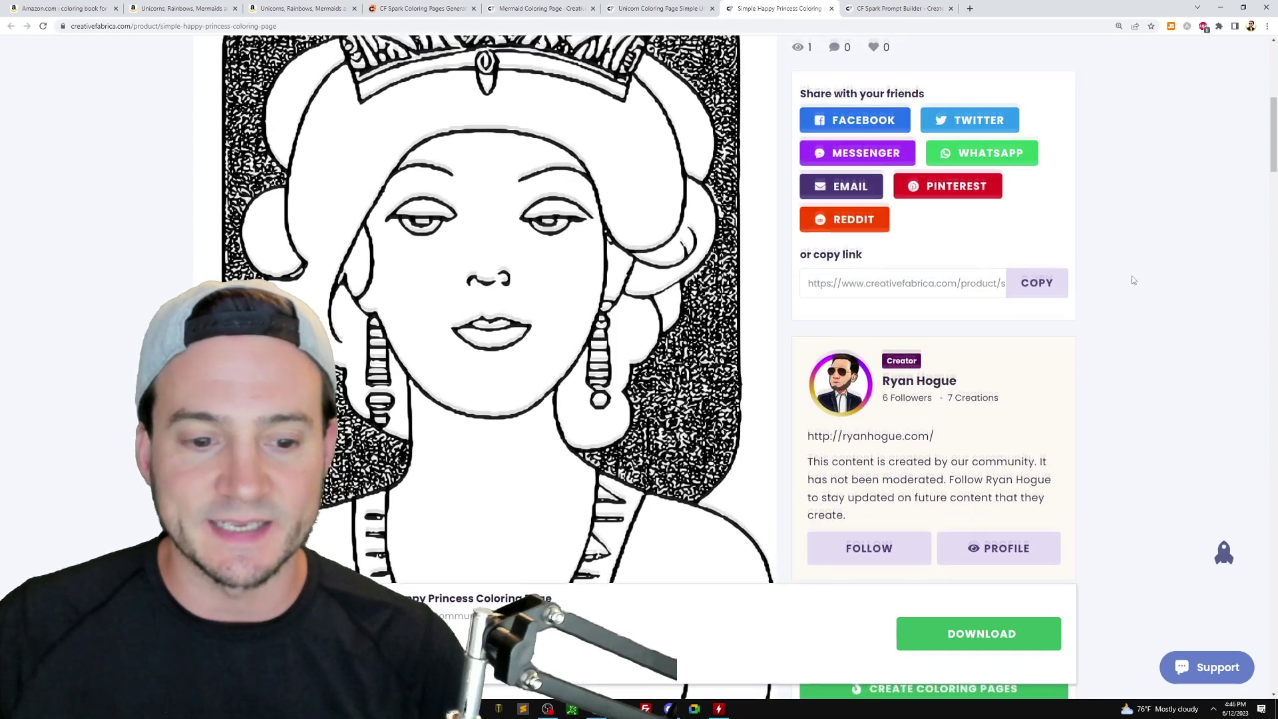
Return to the coloring page generator and review the "princess" and "mermaid" image sets further up the creations
scroll(1092, 277, "up", 1)
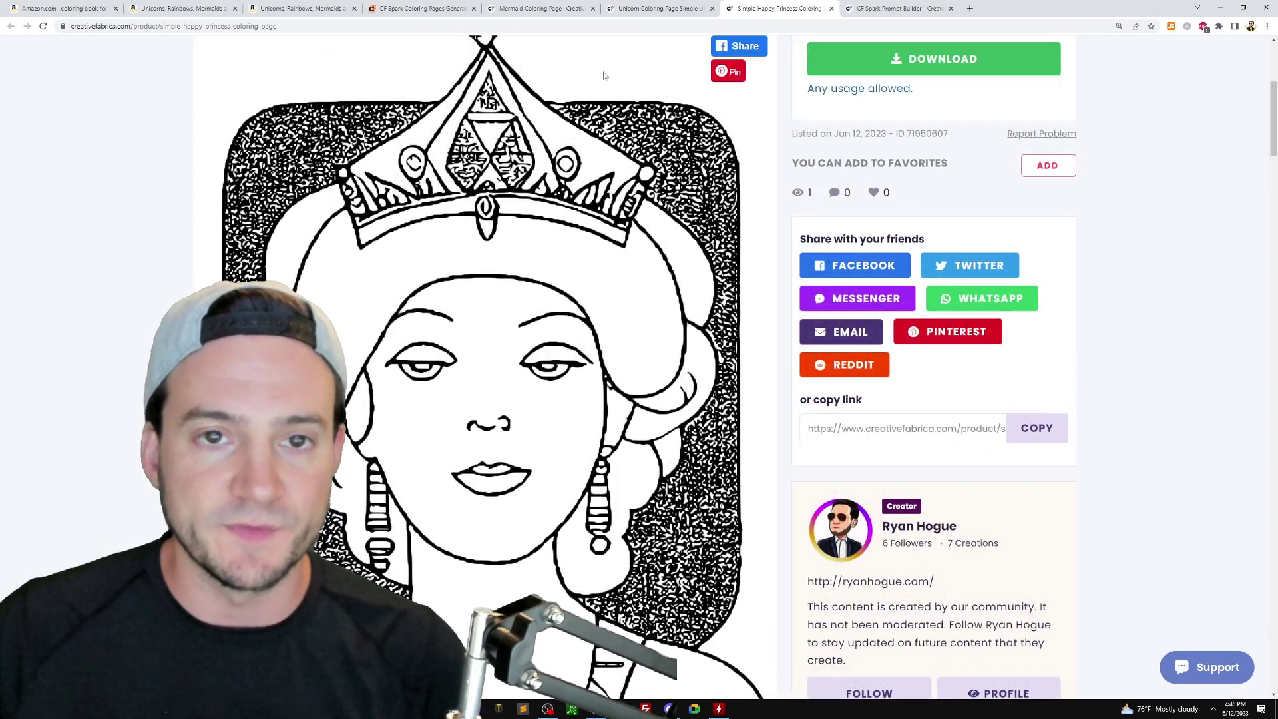
left_click(514, 11)
left_click(425, 11)
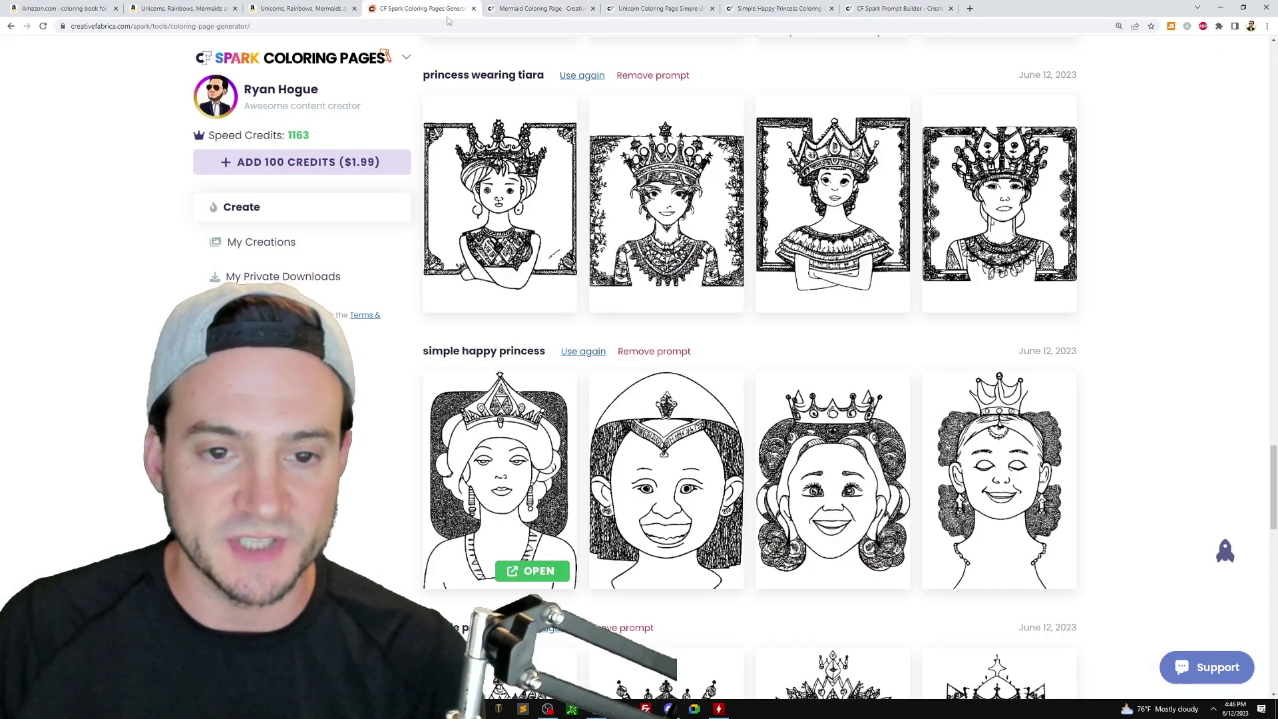
scroll(1195, 435, "up", 8)
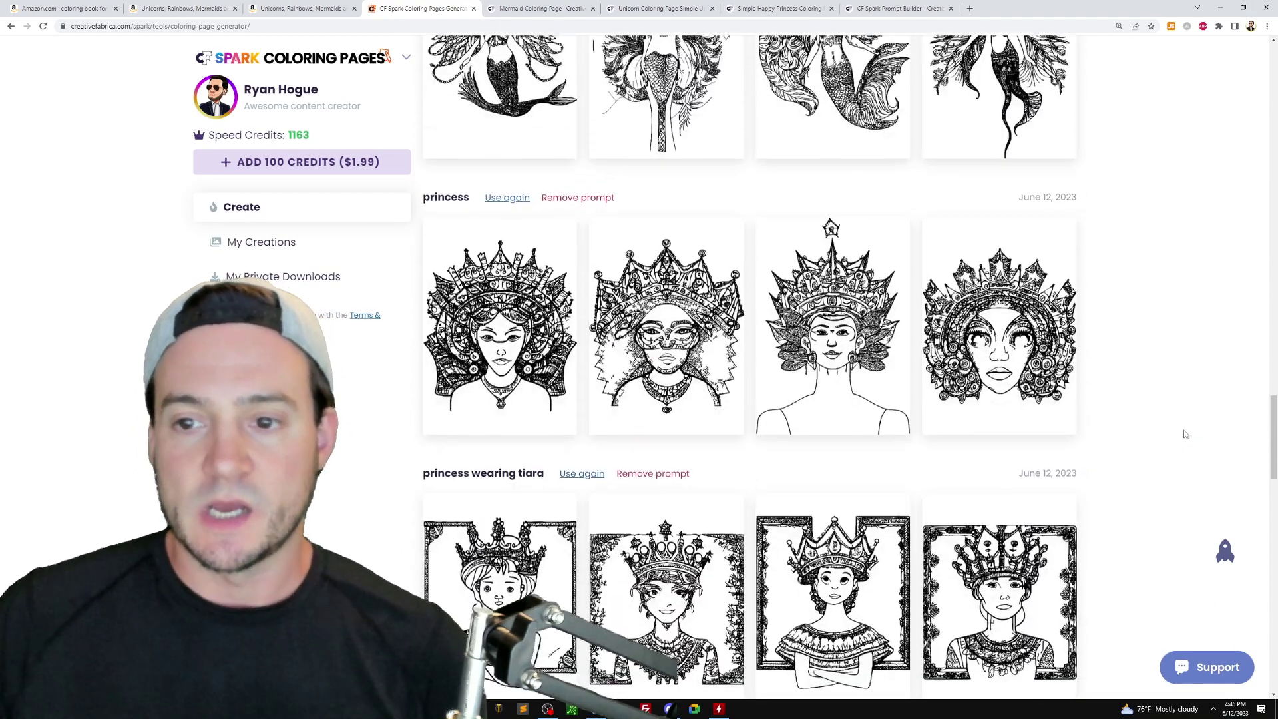
scroll(1189, 433, "up", 5)
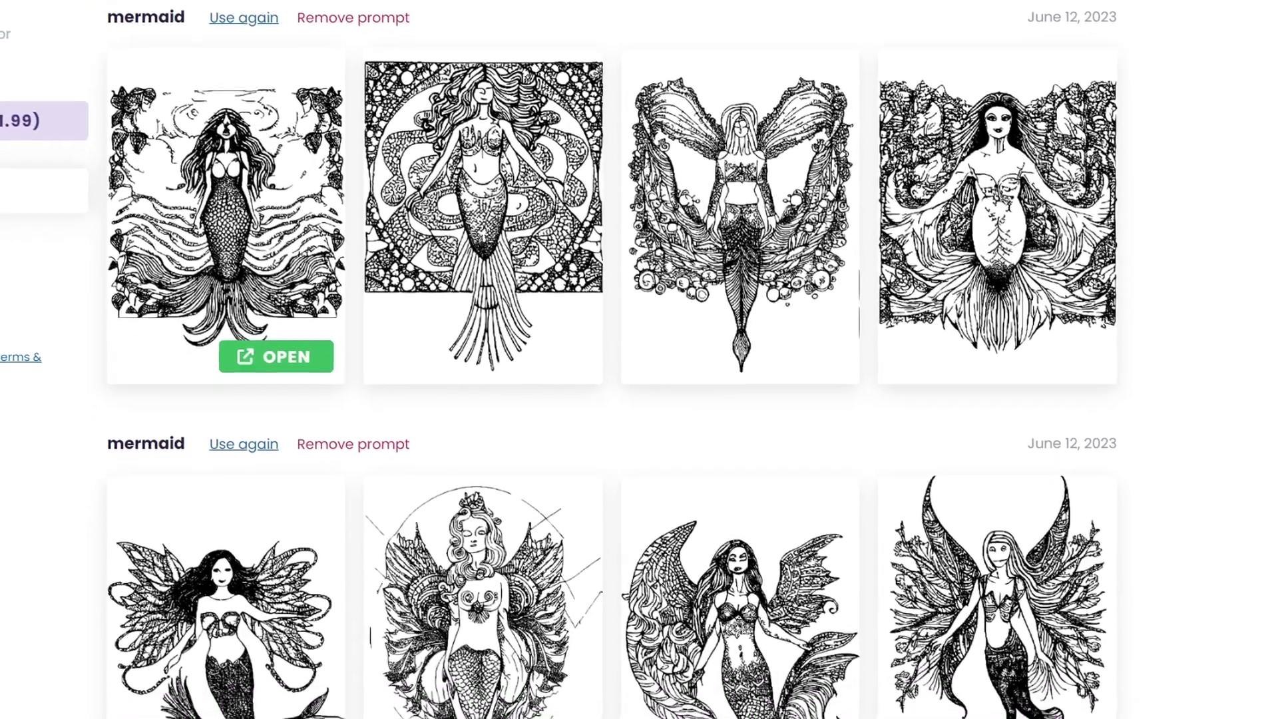
Examine the "female mermaid close up", "friendly mermaid" and "anime mermaid" image sets further up the creations
scroll(228, 399, "up", 2)
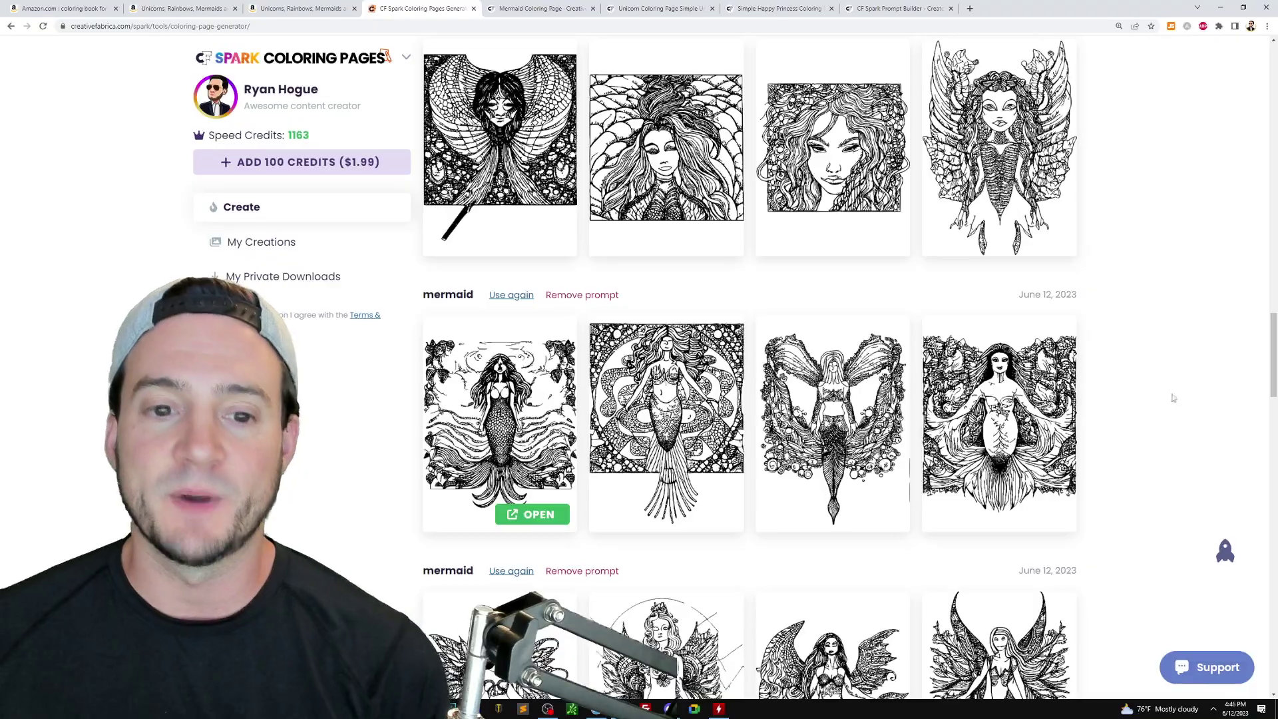
scroll(1173, 398, "up", 1)
scroll(1170, 397, "up", 2)
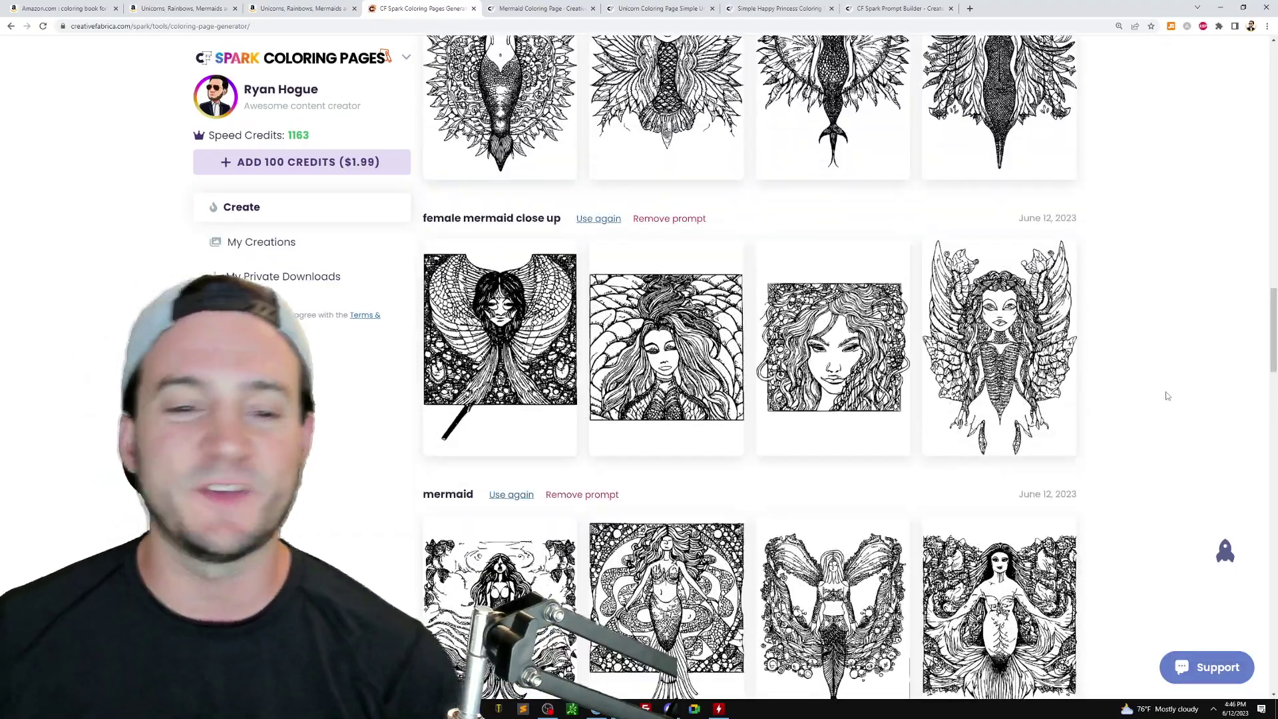
scroll(1166, 395, "up", 2)
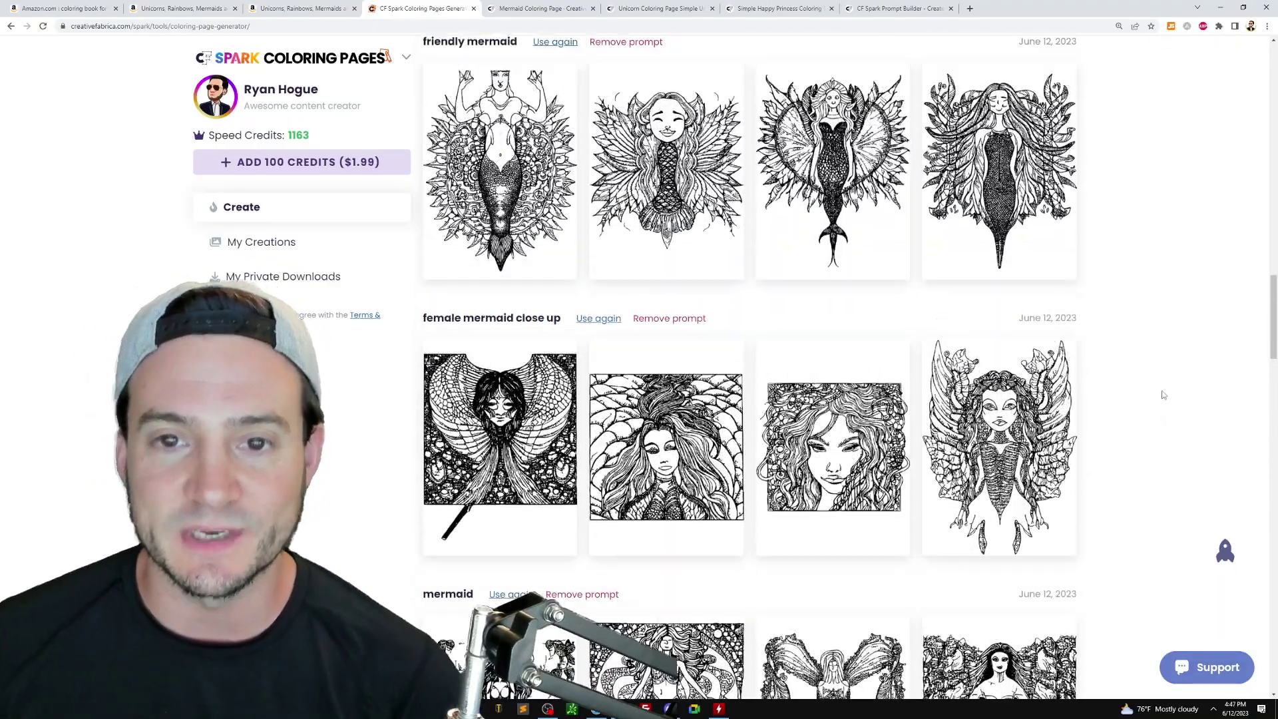
scroll(1176, 395, "up", 5)
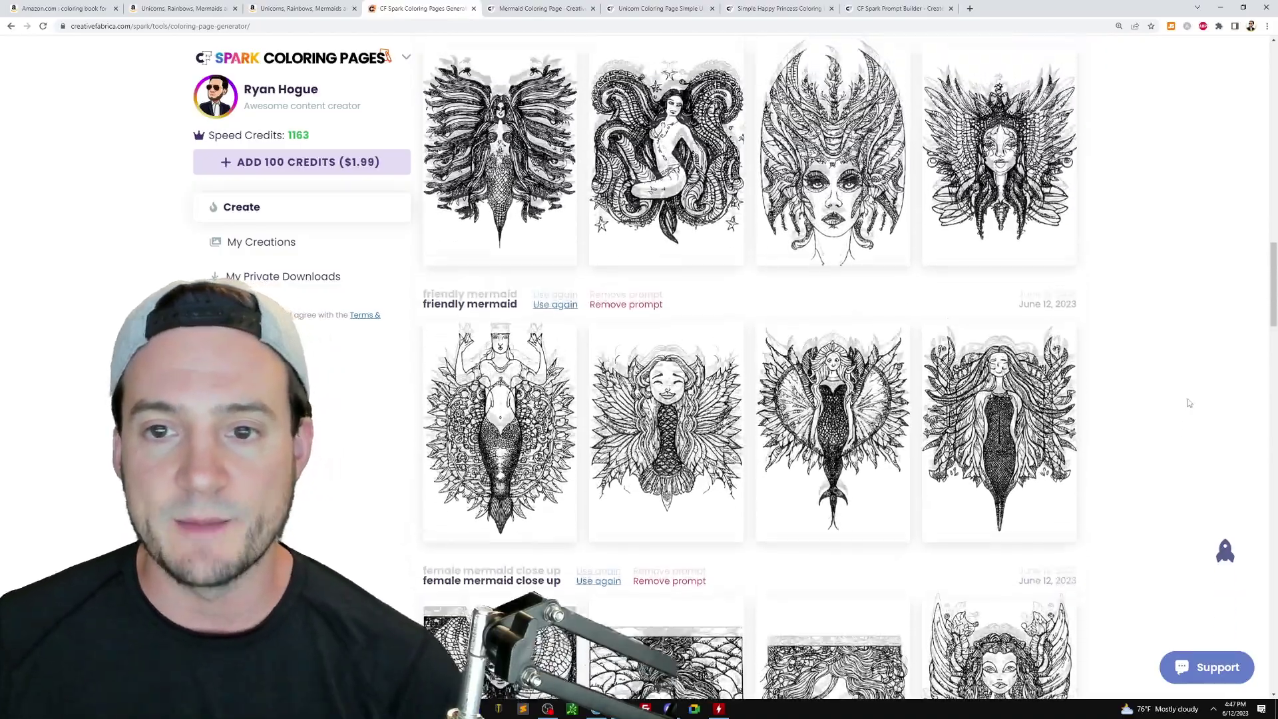
scroll(1183, 401, "up", 4)
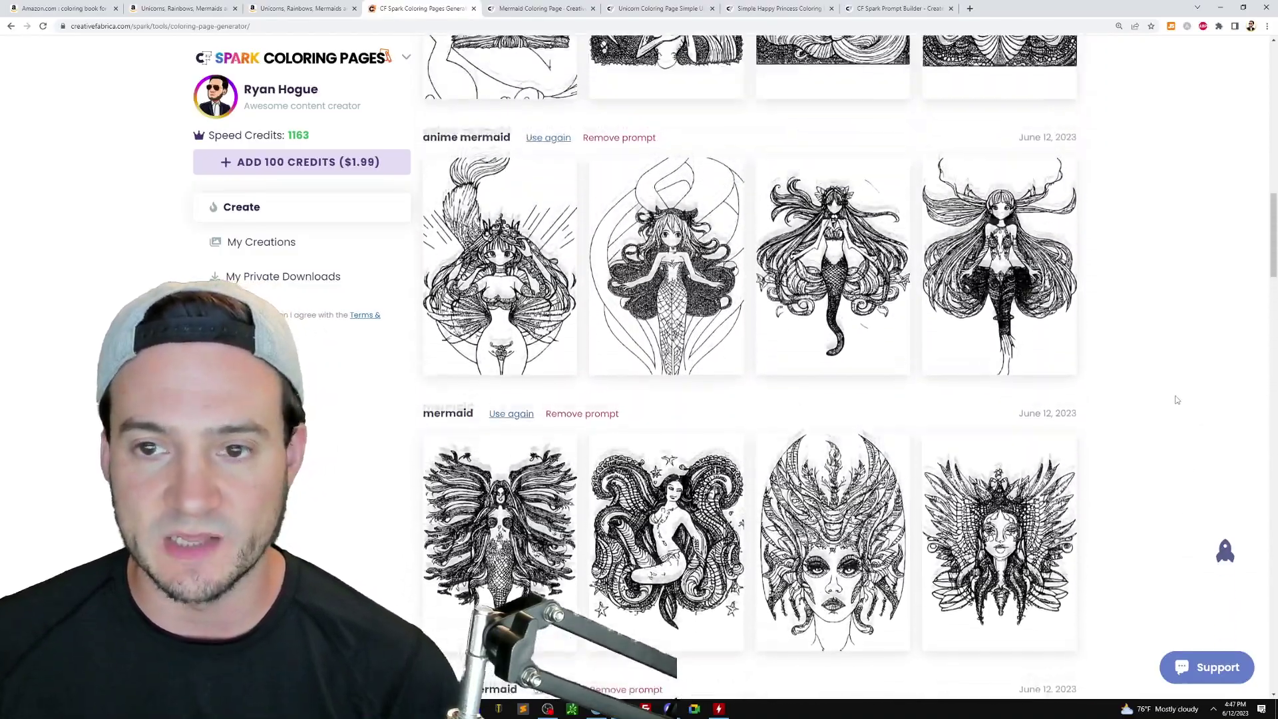
scroll(1176, 400, "up", 2)
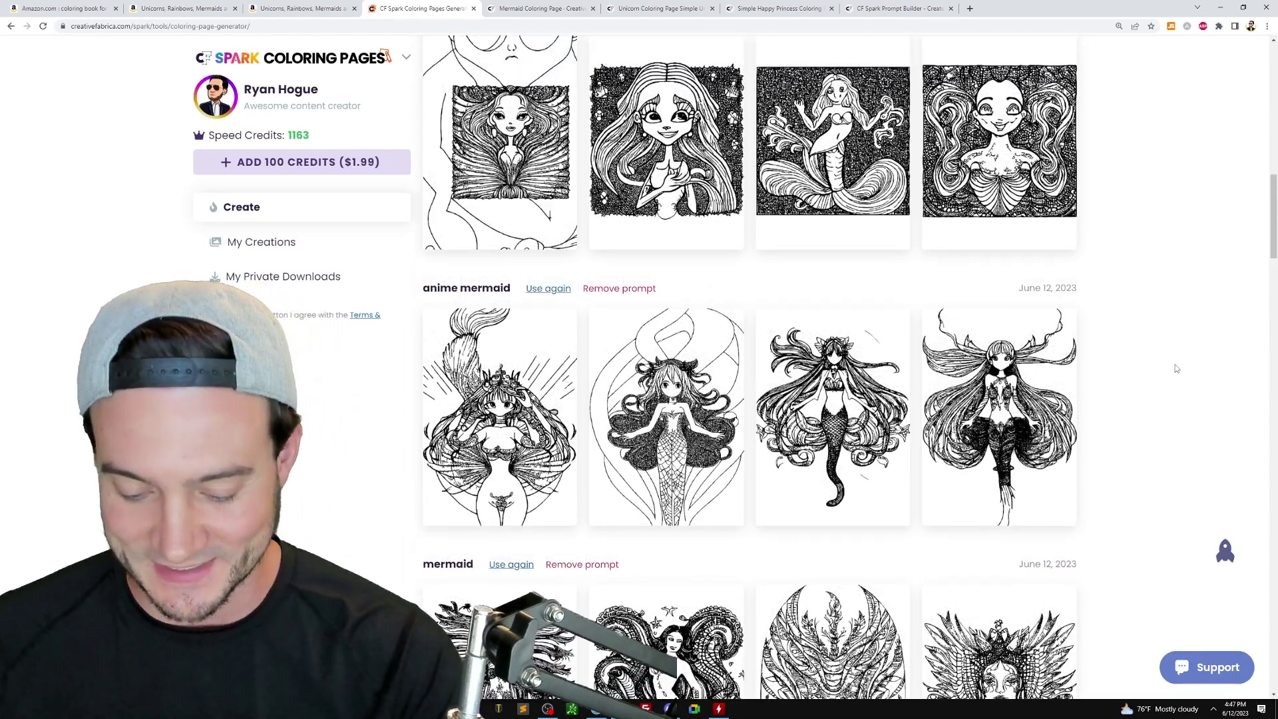
key("Print")
left_click_drag(436, 331, 579, 544)
key("ctrl+c")
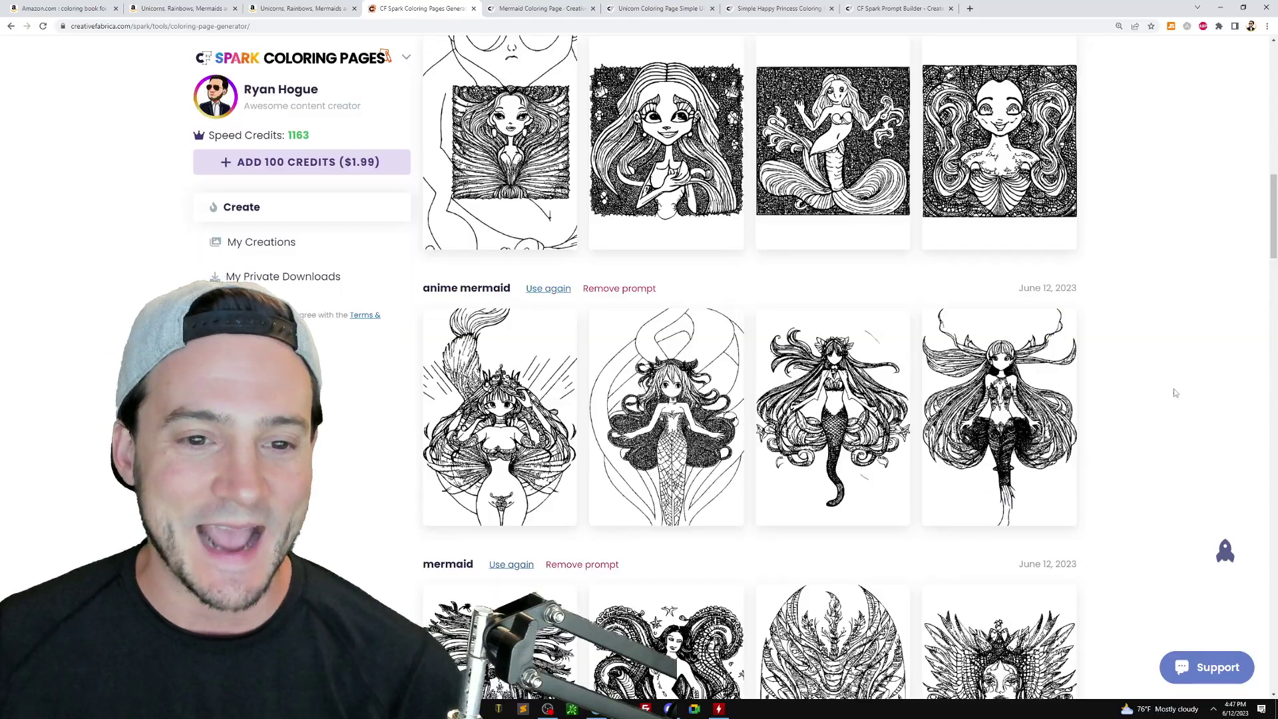
Review the newest mermaid sets and publish the second image of the "cartoon mermaid" set
scroll(1118, 396, "up", 3)
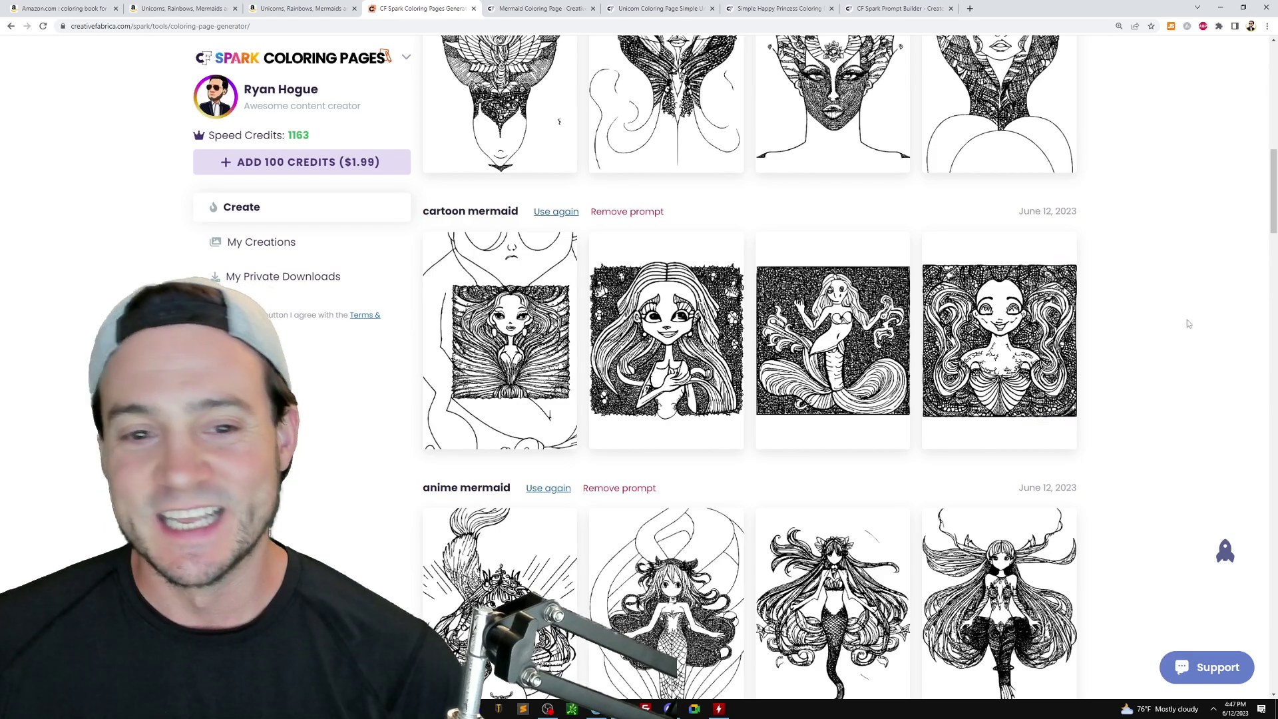
scroll(1189, 341, "up", 2)
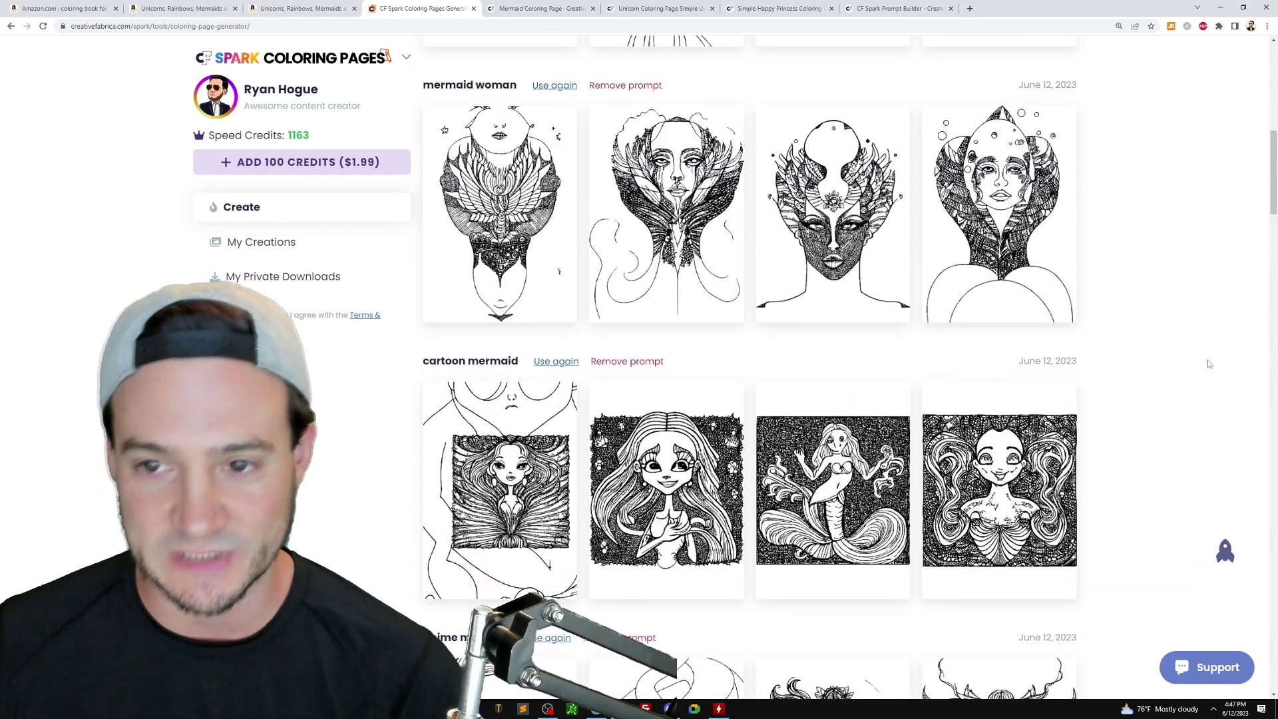
scroll(1179, 369, "up", 6)
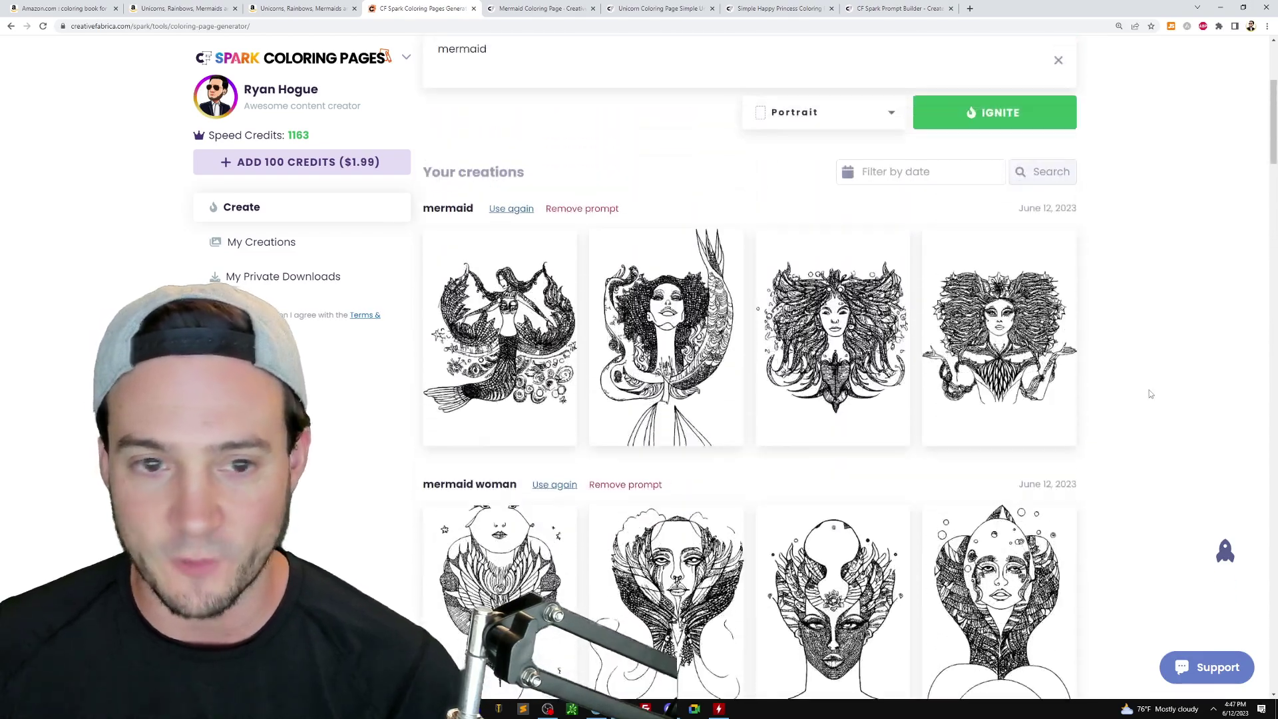
scroll(1150, 394, "down", 8)
In the CF Spark Prompt Builder, add the Doodle drawing style from the Art Medium category to the "unicorn head" prompt
left_click(902, 9)
scroll(1077, 266, "down", 3)
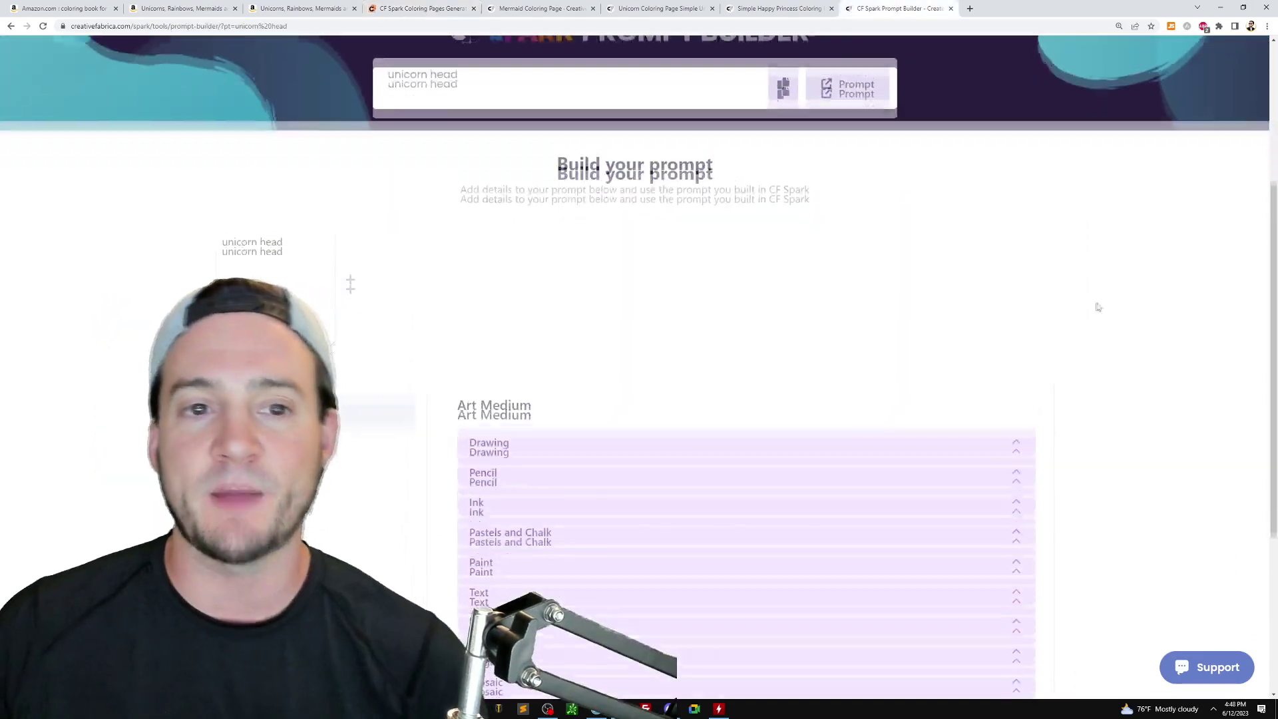
scroll(1077, 275, "down", 2)
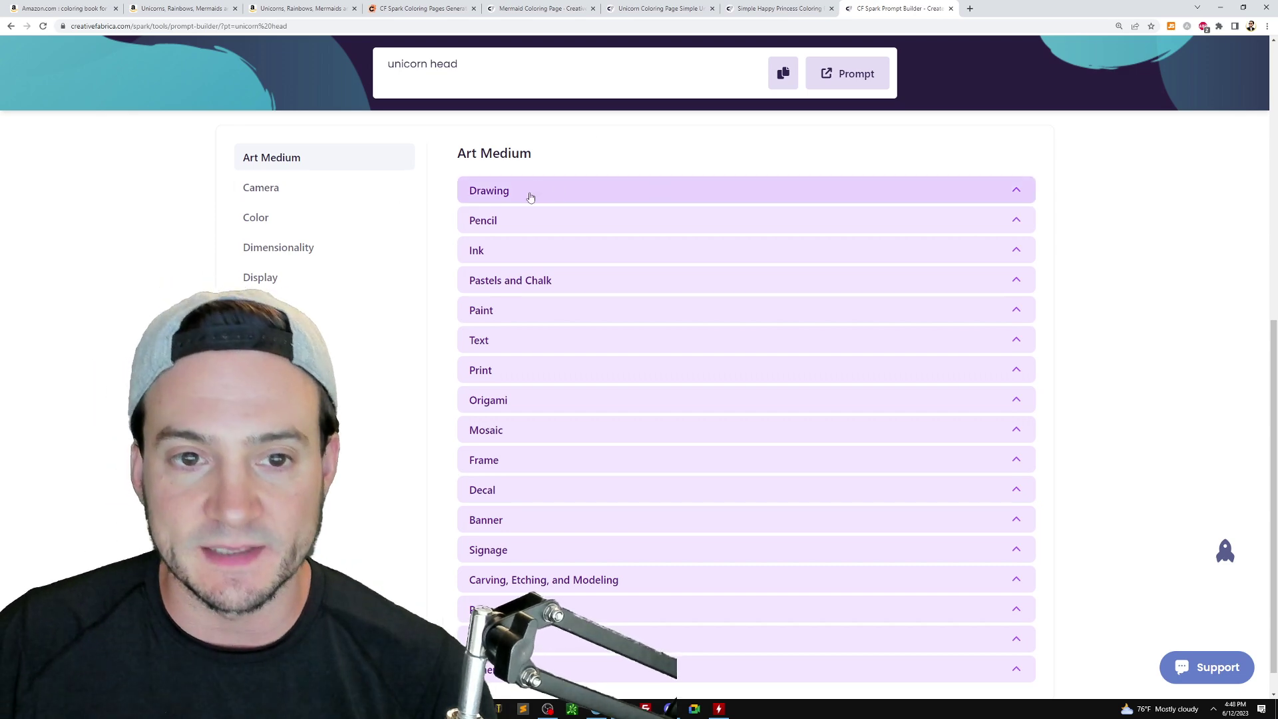
scroll(526, 194, "down", 1)
left_click(525, 169)
scroll(721, 293, "up", 3)
scroll(721, 292, "down", 3)
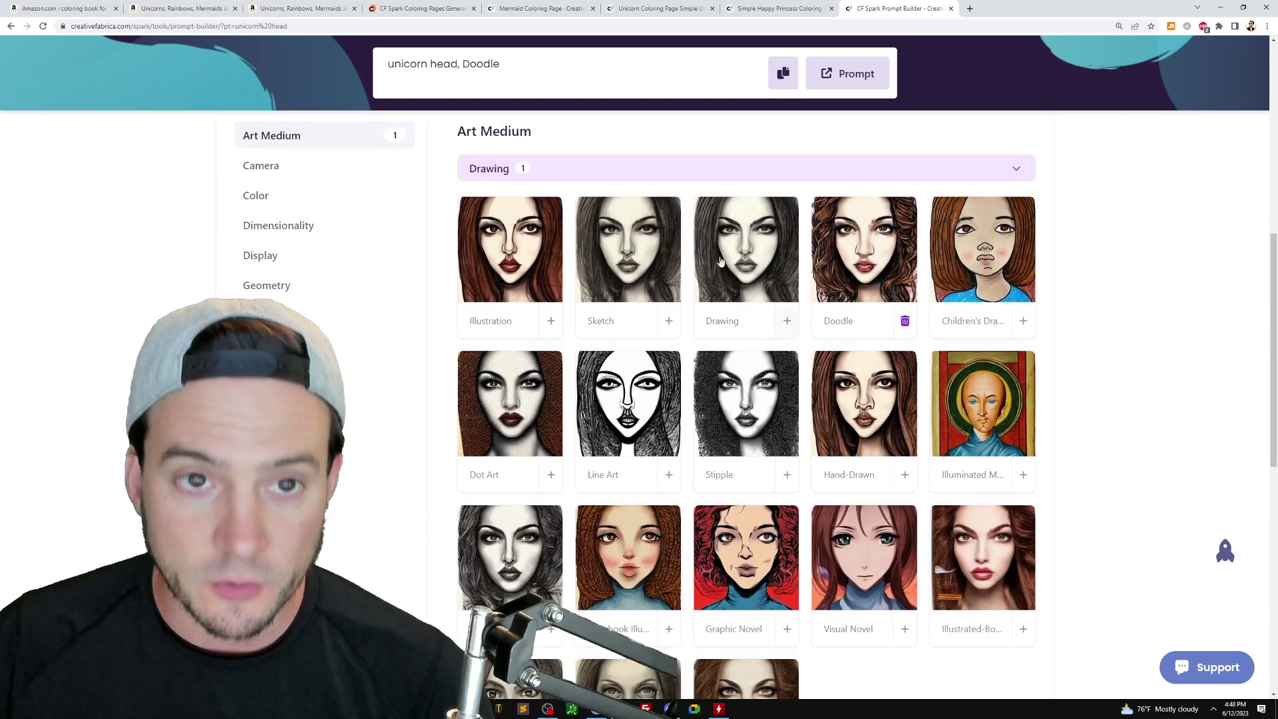
Add the Saturated chromatic palette from the Color category to the prompt
scroll(787, 268, "up", 3)
scroll(321, 326, "down", 1)
left_click(321, 293)
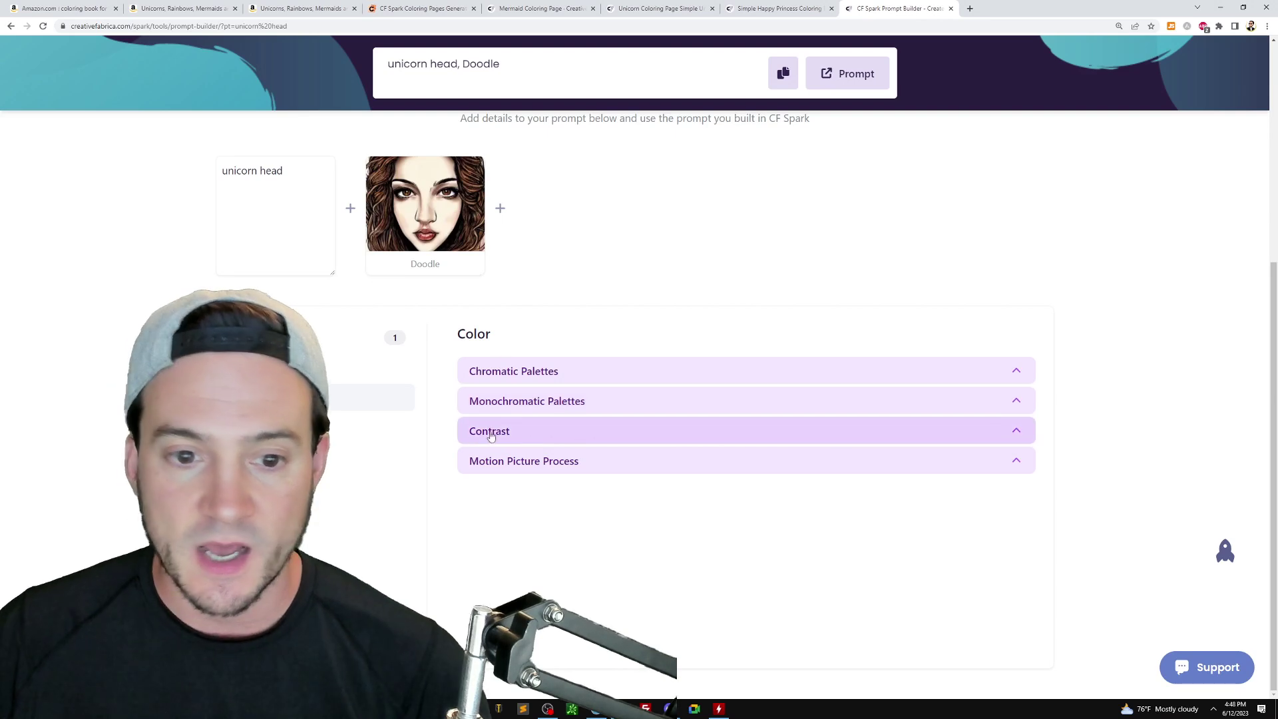
left_click(526, 372)
scroll(599, 220, "down", 2)
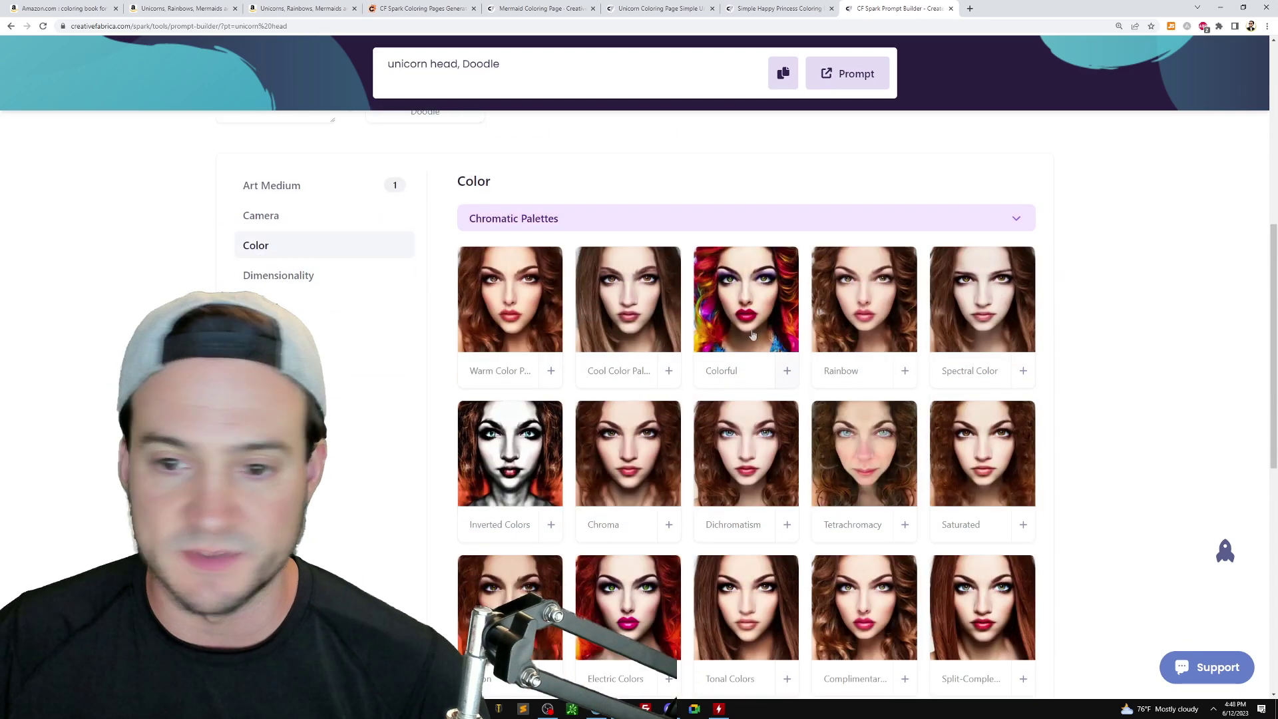
Add the Point shape and the Rotunda body from the Geometry category to the prompt
left_click(312, 307)
left_click(522, 373)
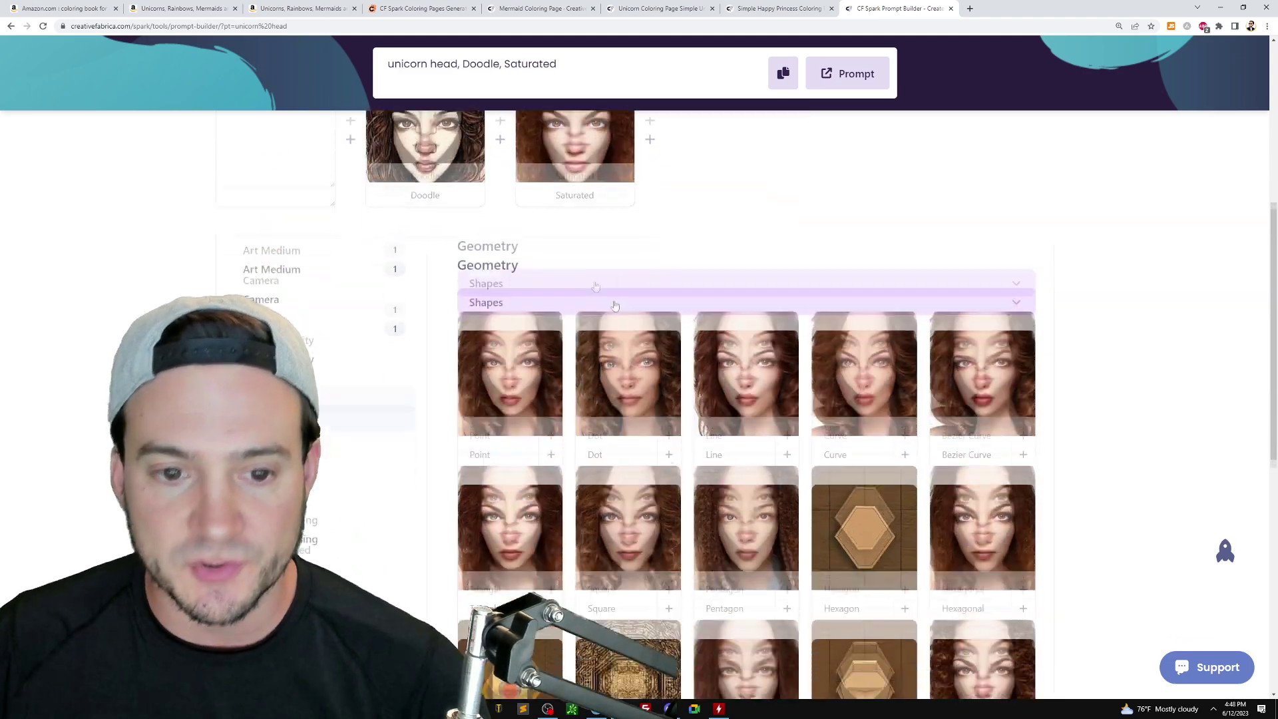
left_click(551, 454)
scroll(519, 426, "down", 8)
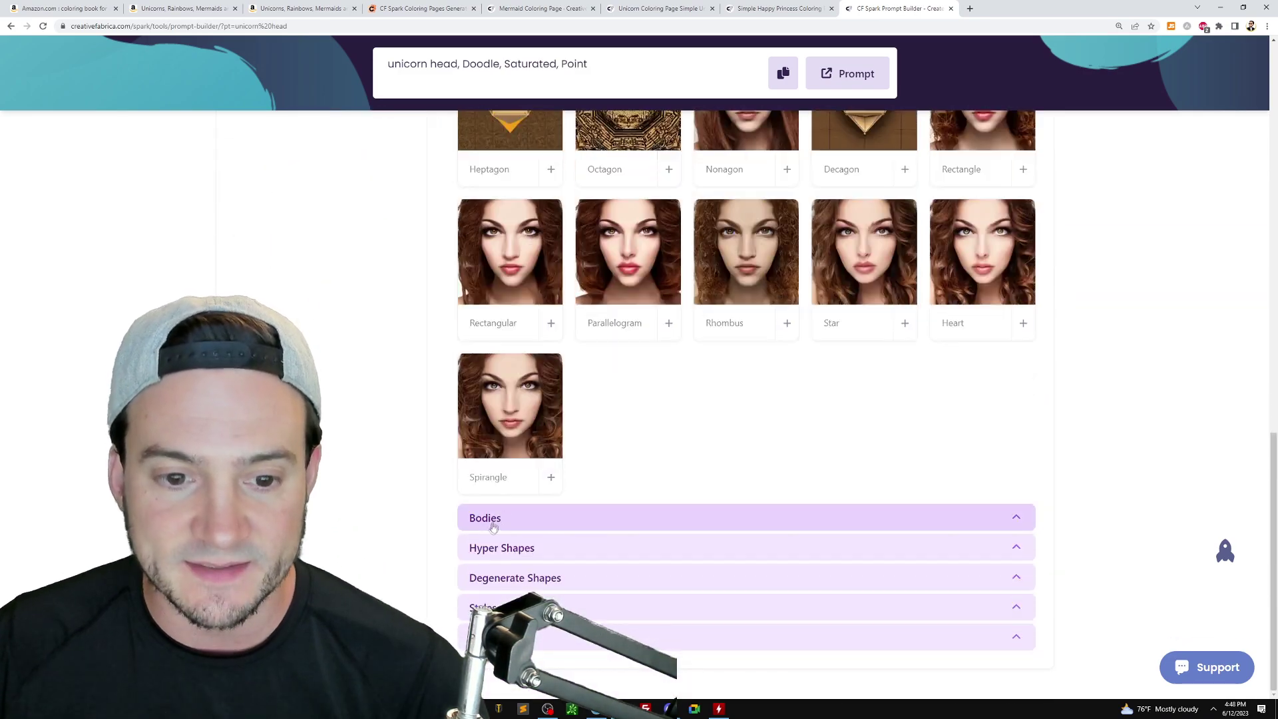
left_click(493, 527)
left_click(787, 470)
scroll(980, 391, "up", 10)
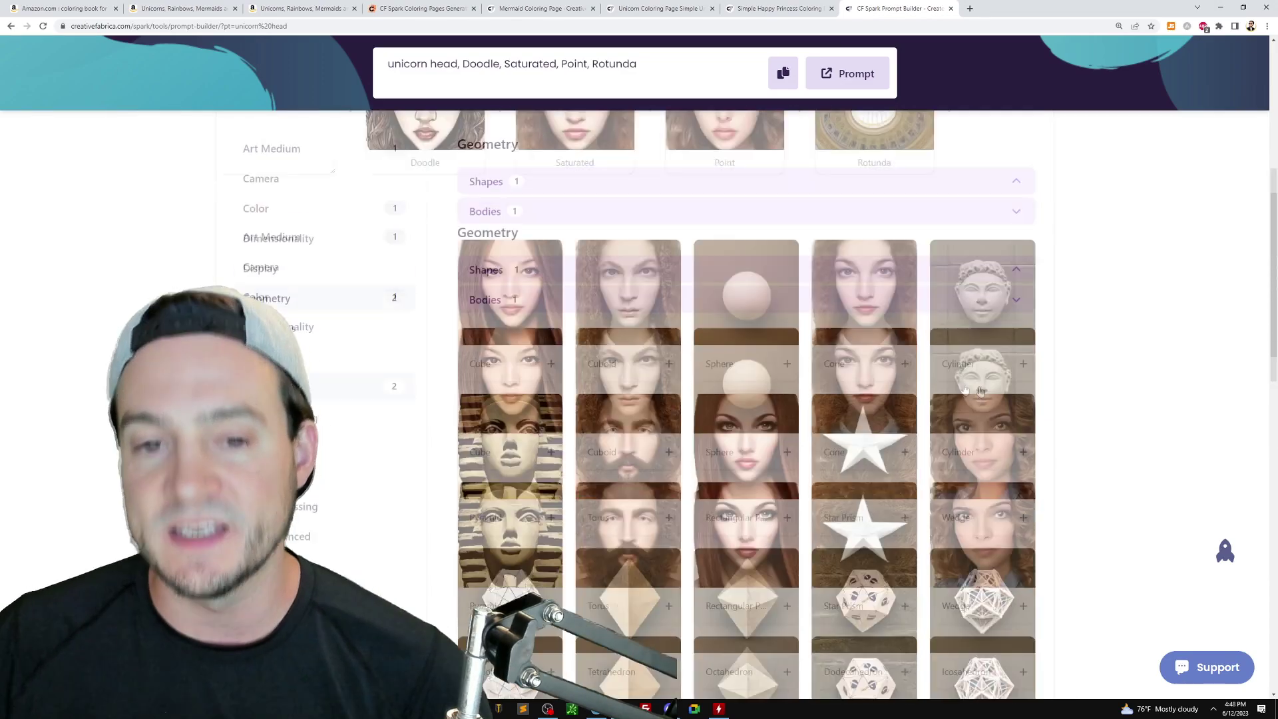
scroll(972, 286, "down", 2)
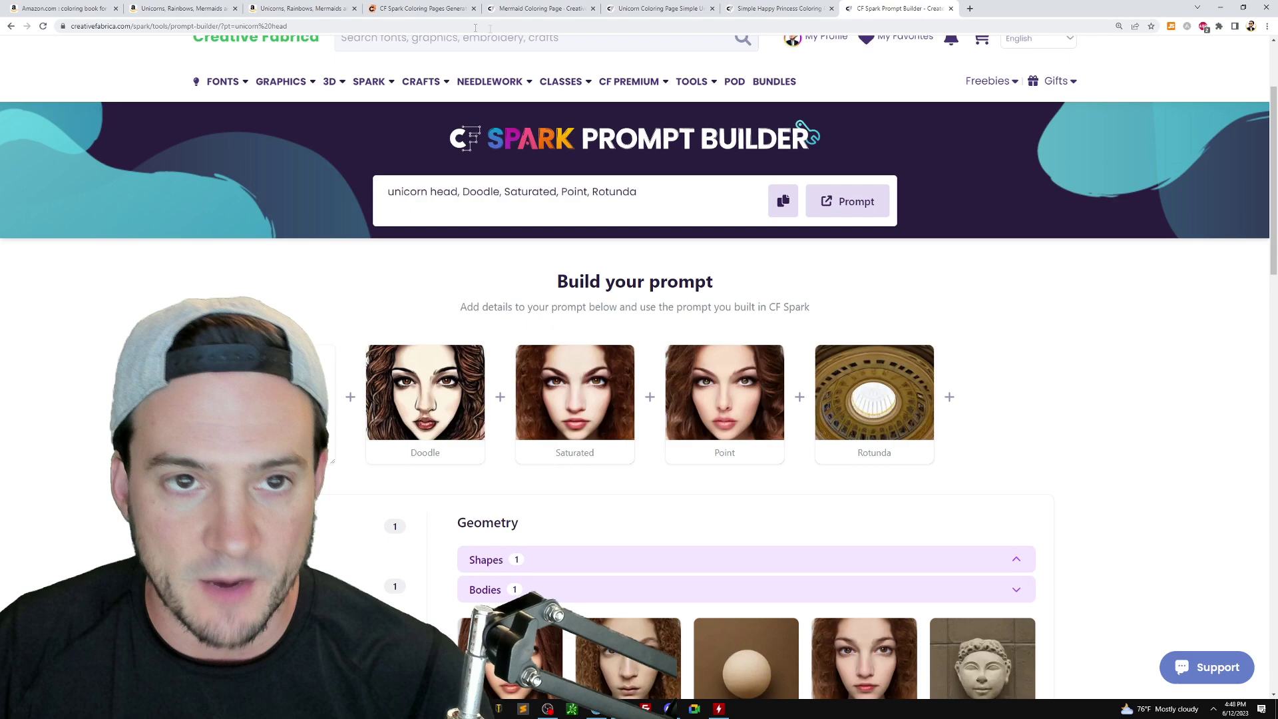
Check the publishing progress of the cartoon mermaid image and return to the Prompt Builder to review the built prompt
left_click(453, 8)
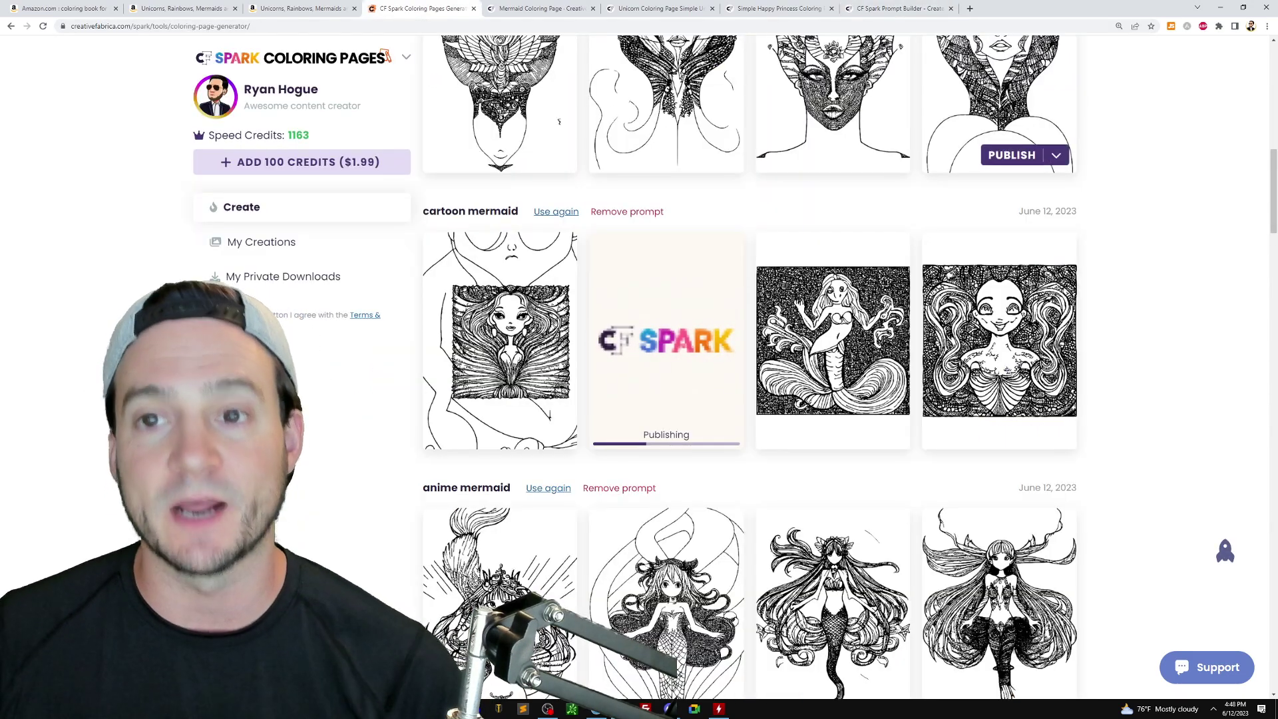
left_click(885, 9)
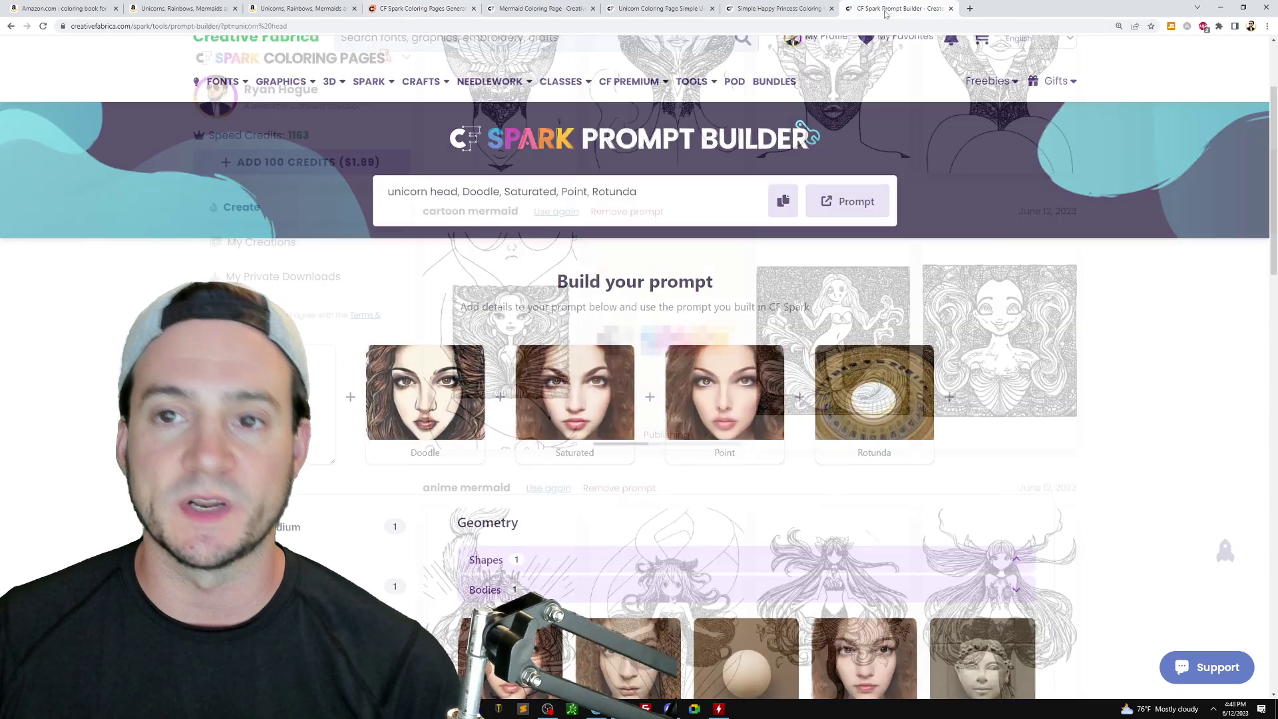
scroll(964, 249, "down", 2)
scroll(1042, 246, "up", 1)
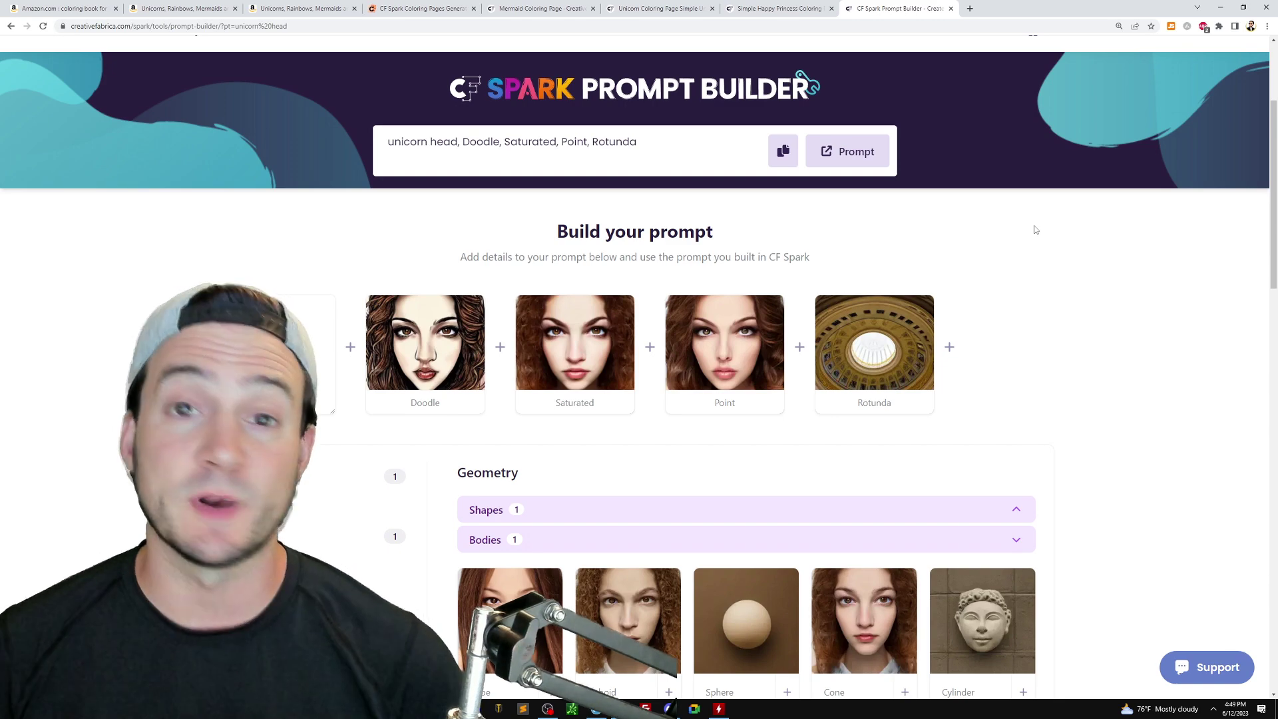
From the coloring page generator, search Creative Fabrica for "kdp interiors"
left_click(437, 9)
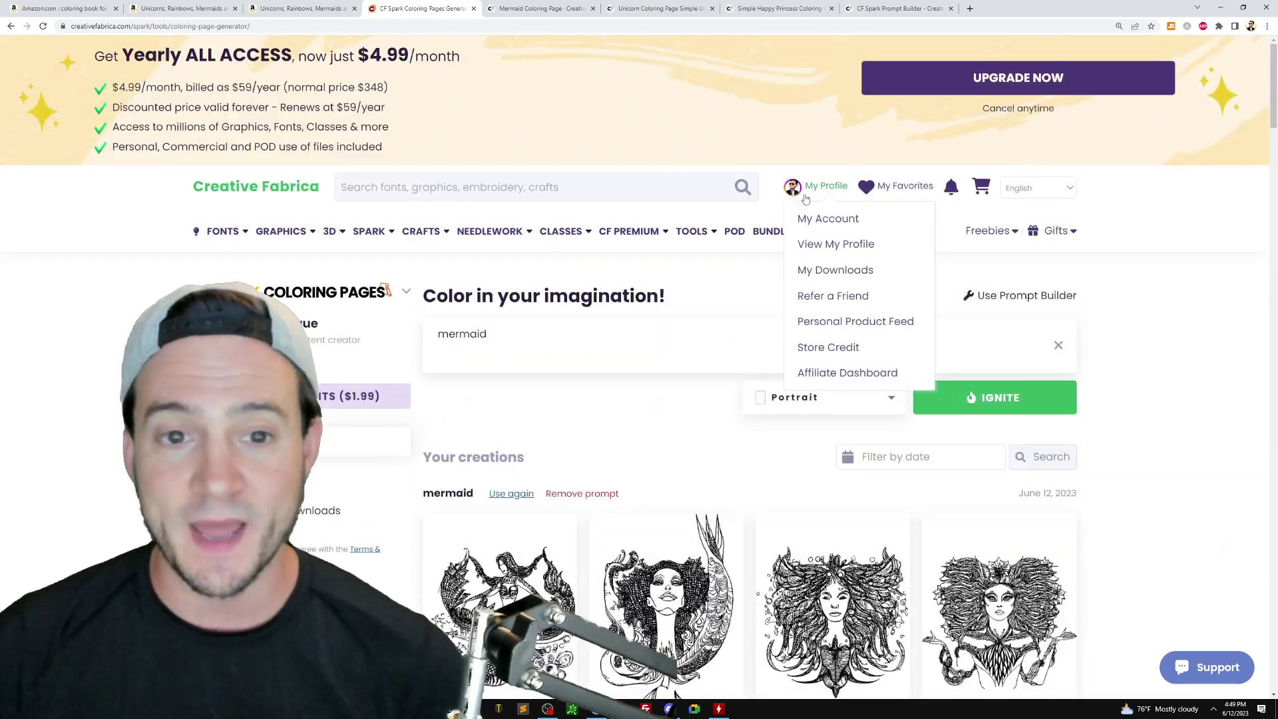
left_click(469, 138)
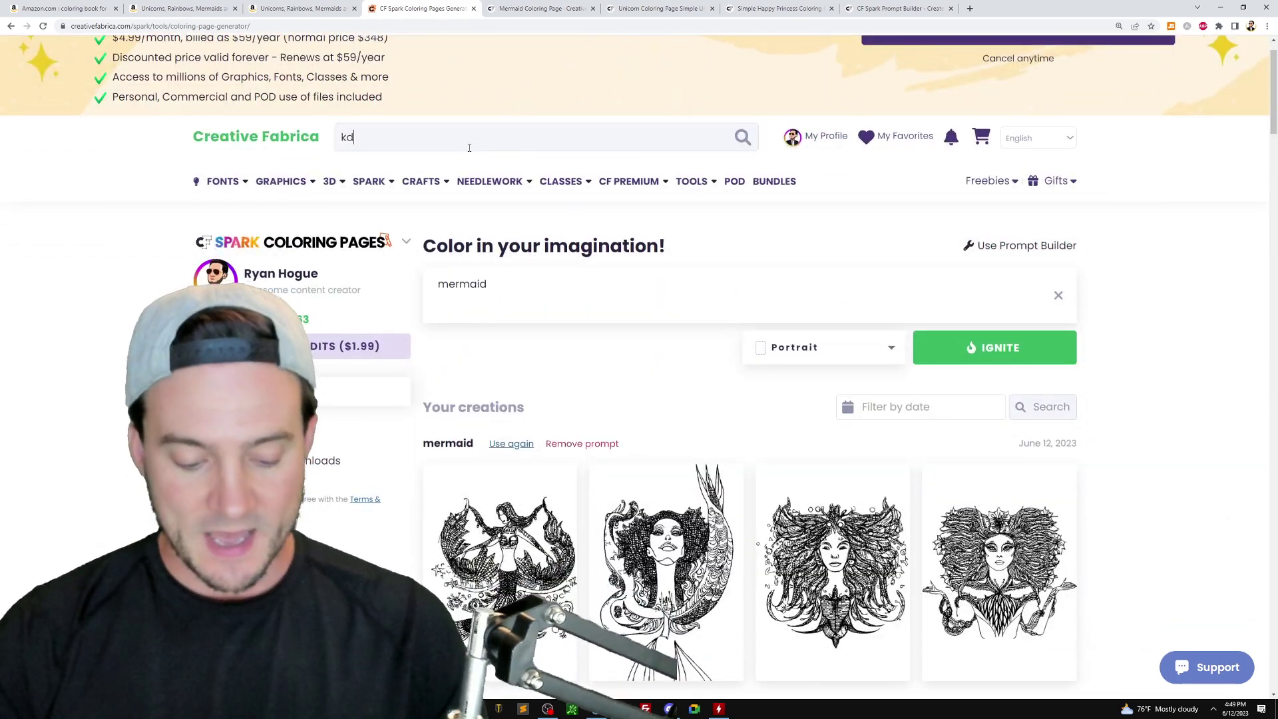
type("kdp interiors")
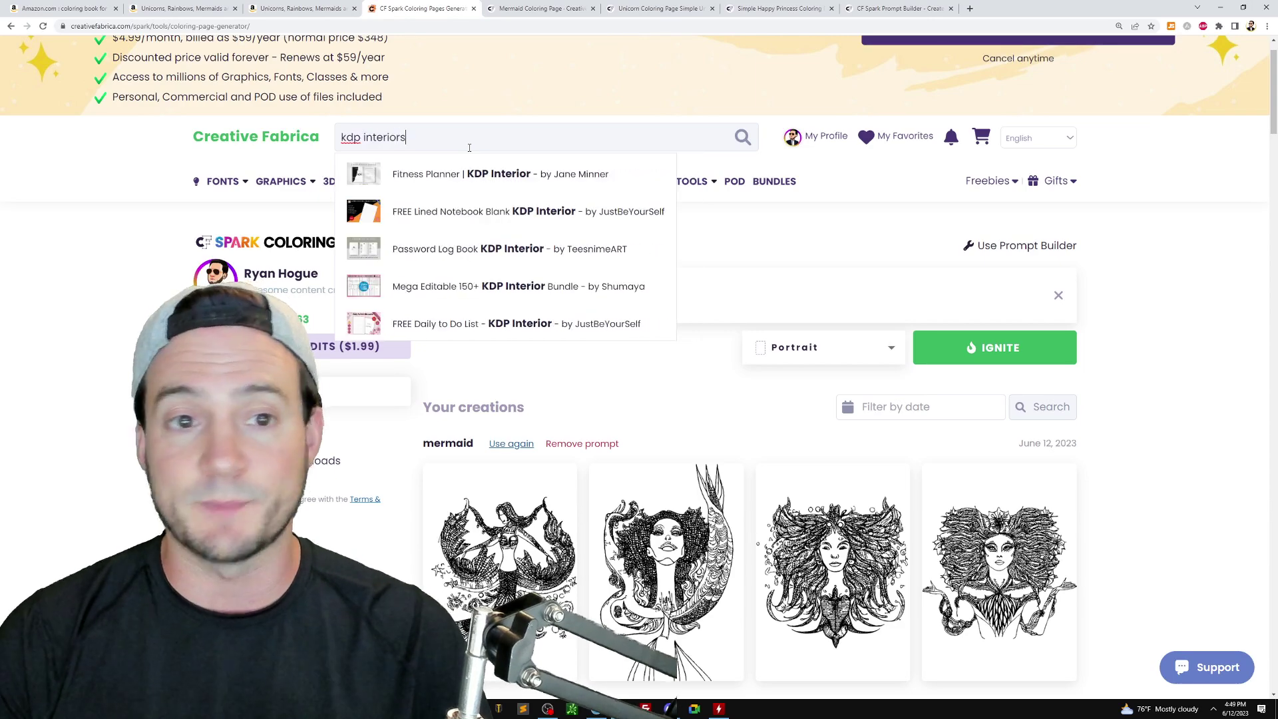
key("Return")
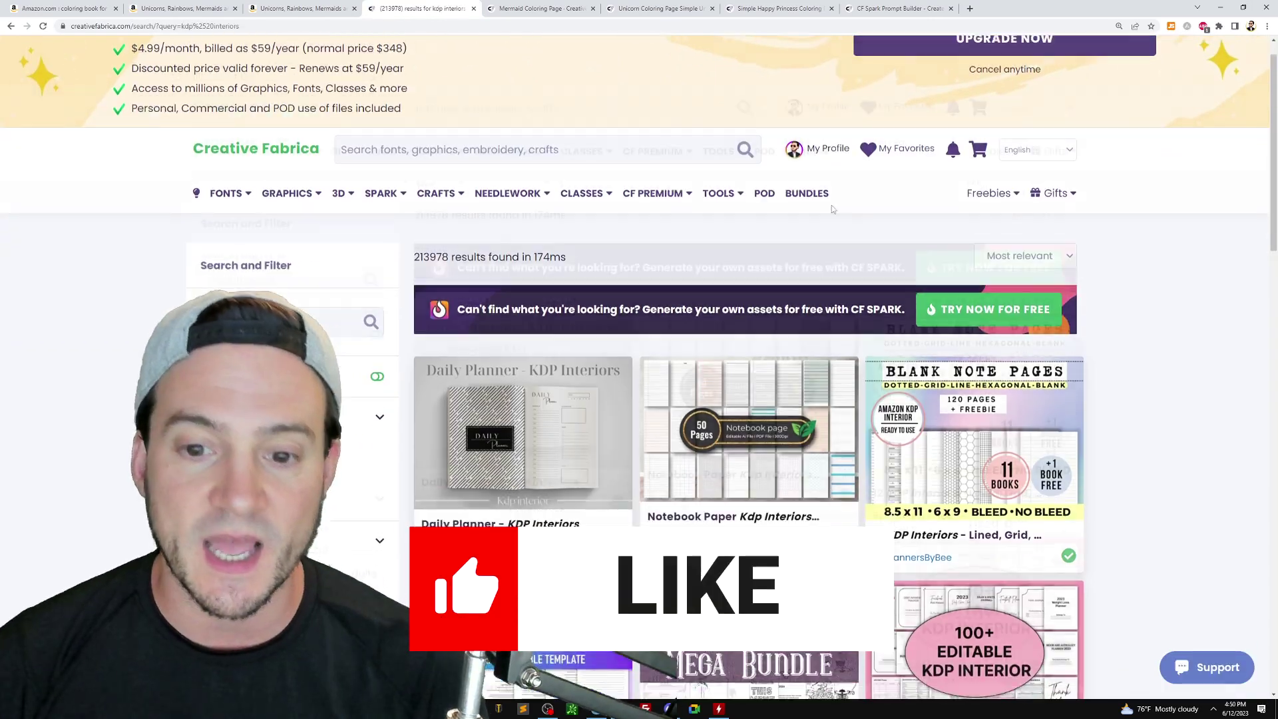